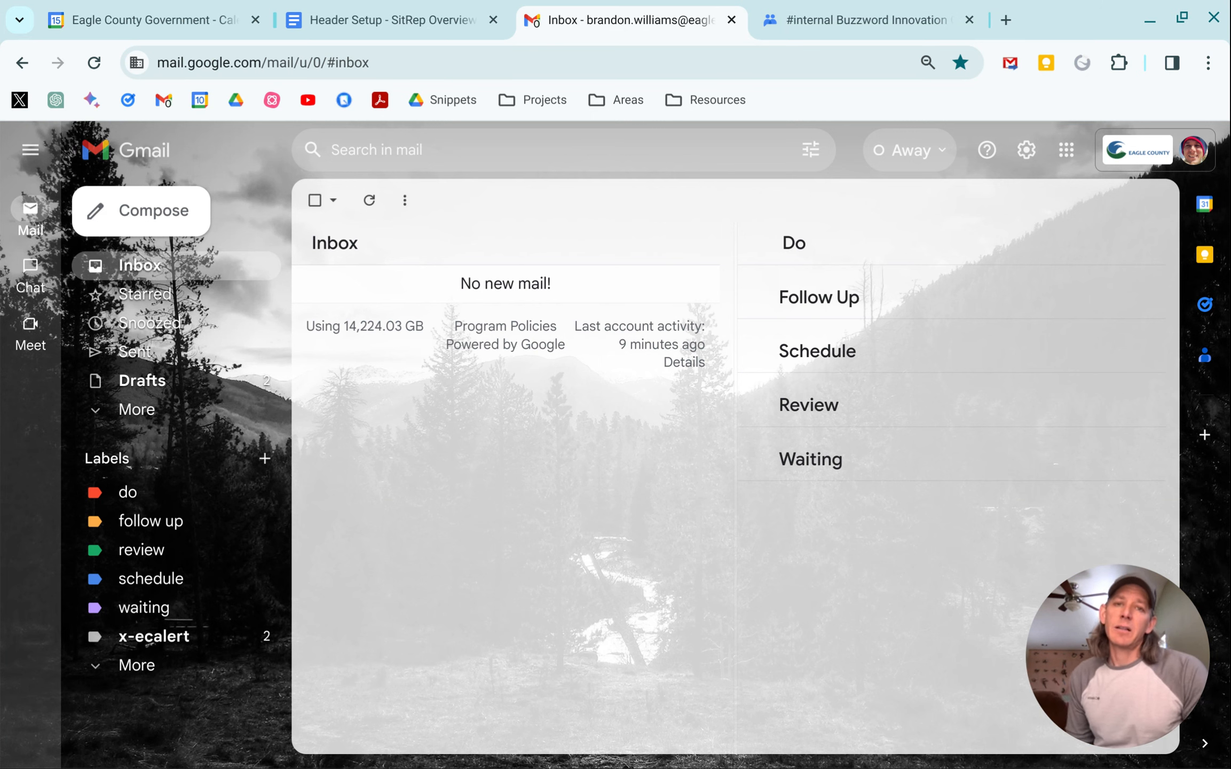
Open the form for adding another send-as email address from the account settings
click(1026, 154)
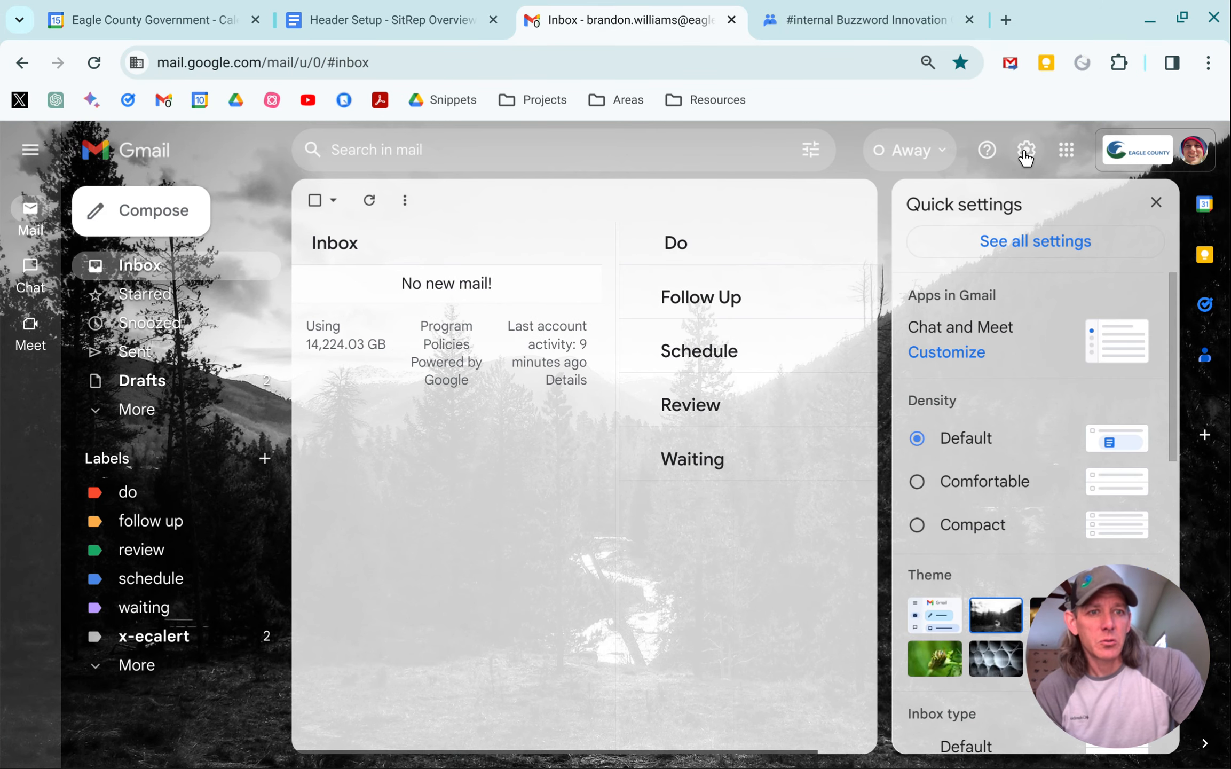
click(1010, 245)
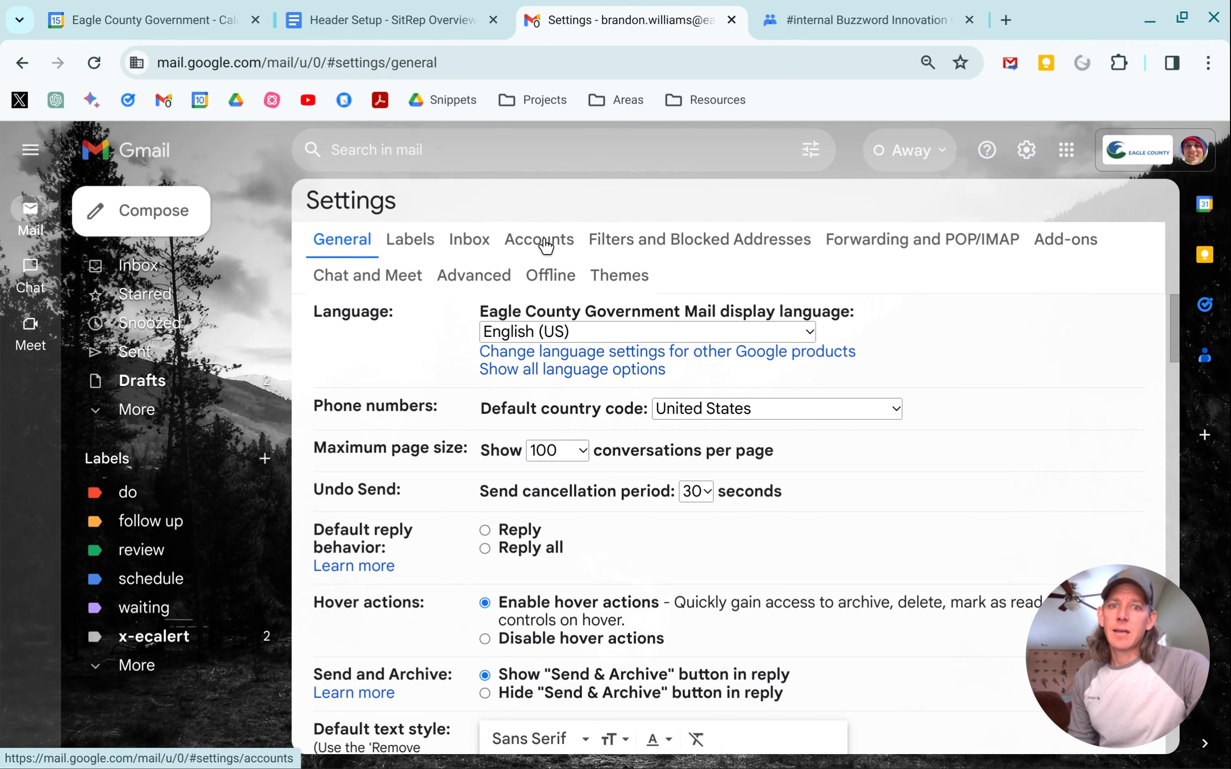
click(543, 243)
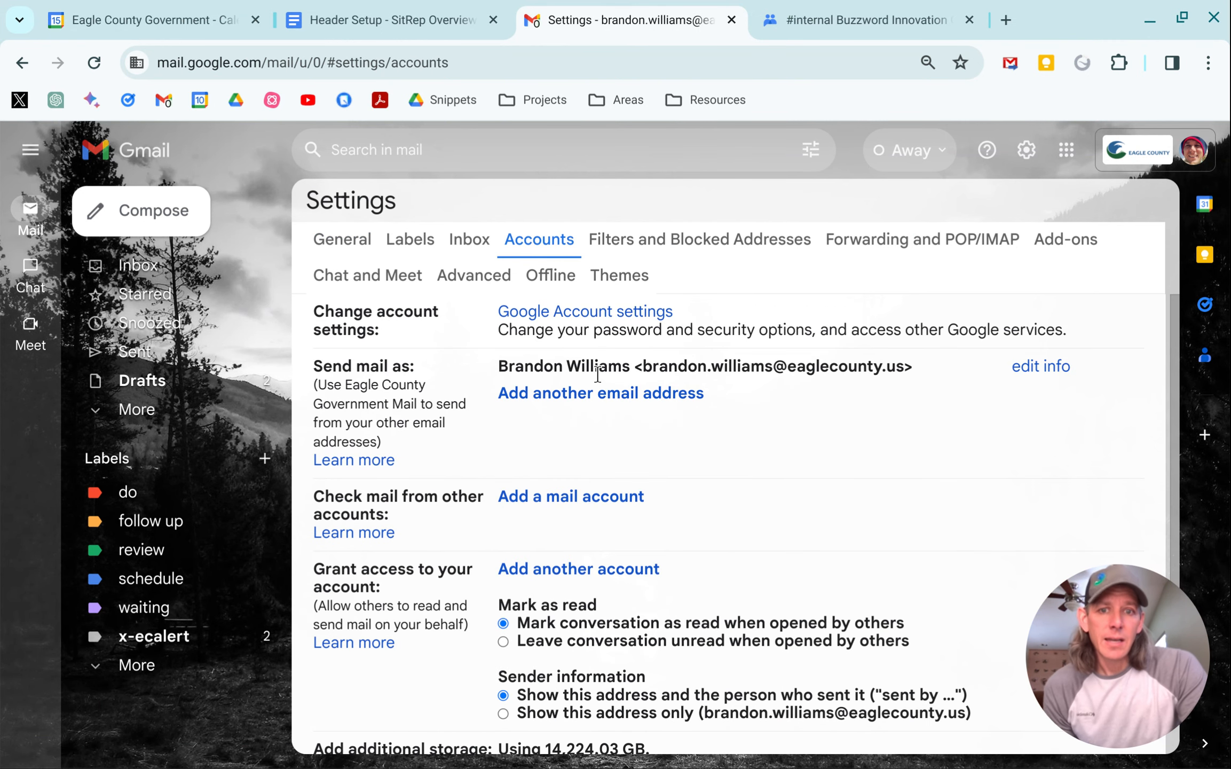
click(638, 395)
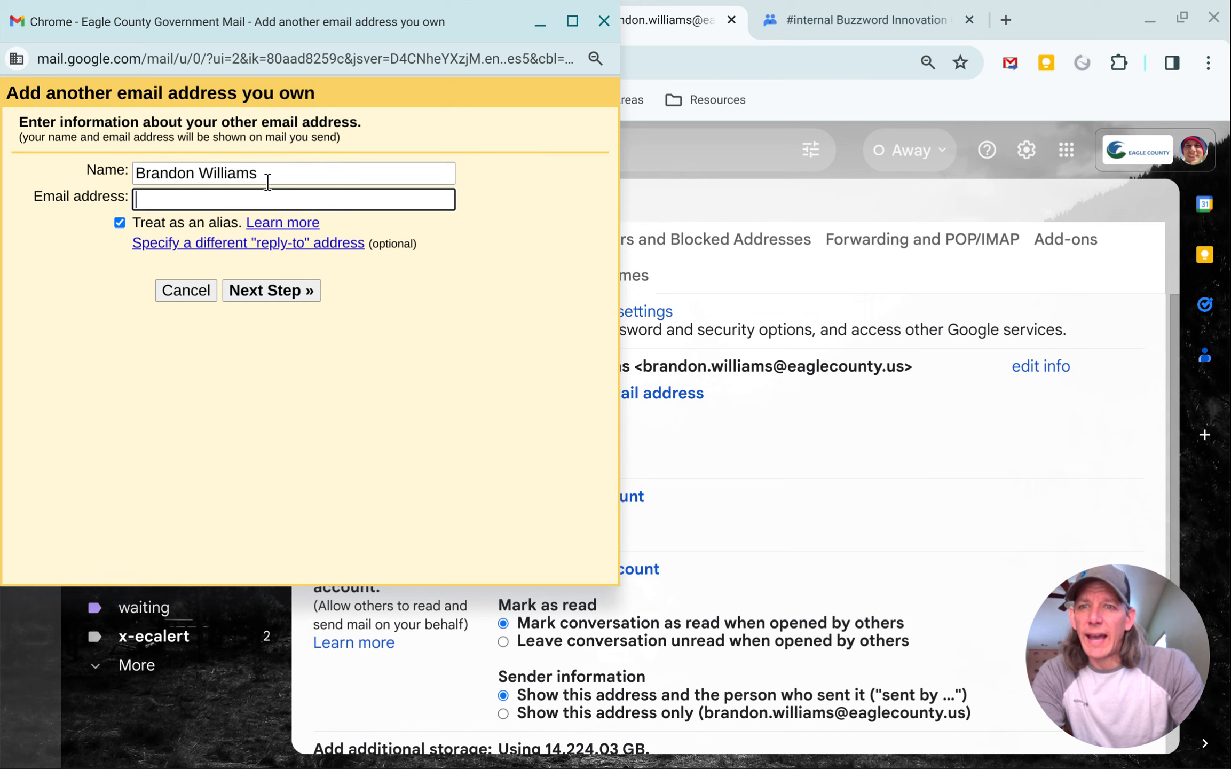
Set the sender name of the new send-as address to "Buzzword Innovation"
drag(260, 176, 131, 170)
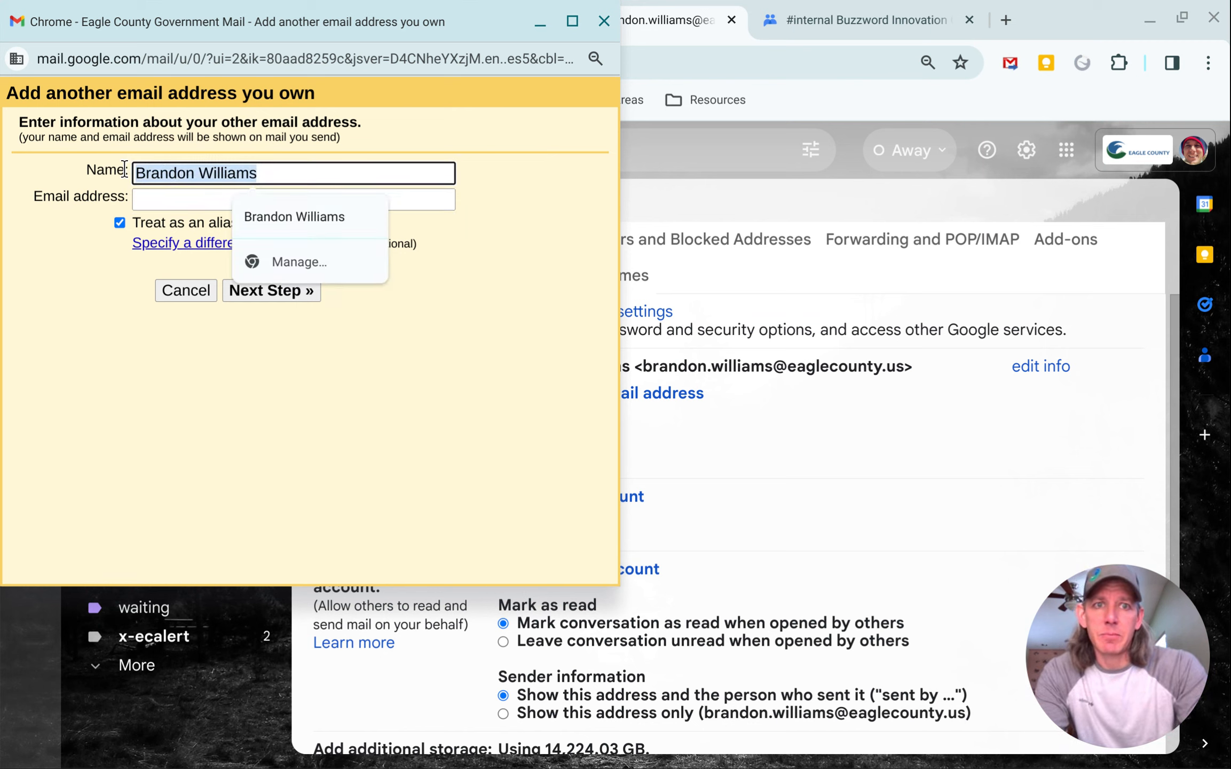
text(Bu)
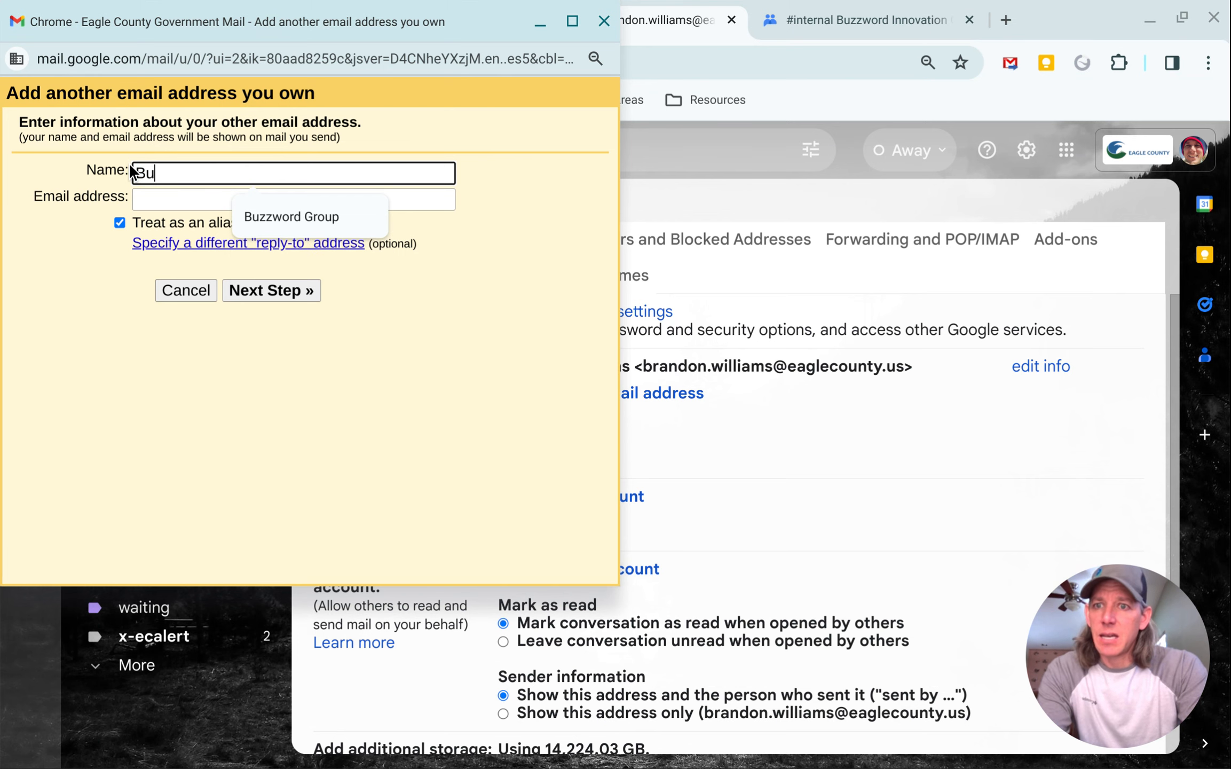
text(zzword Innovation)
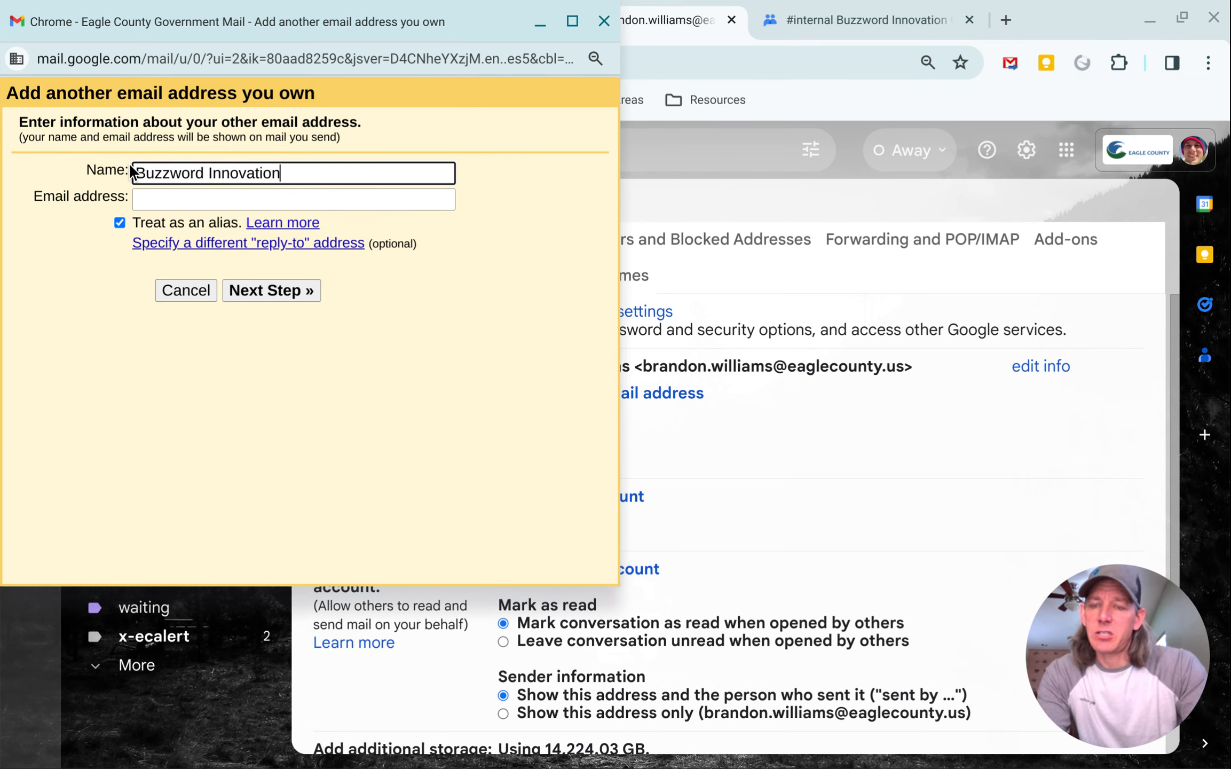
click(170, 199)
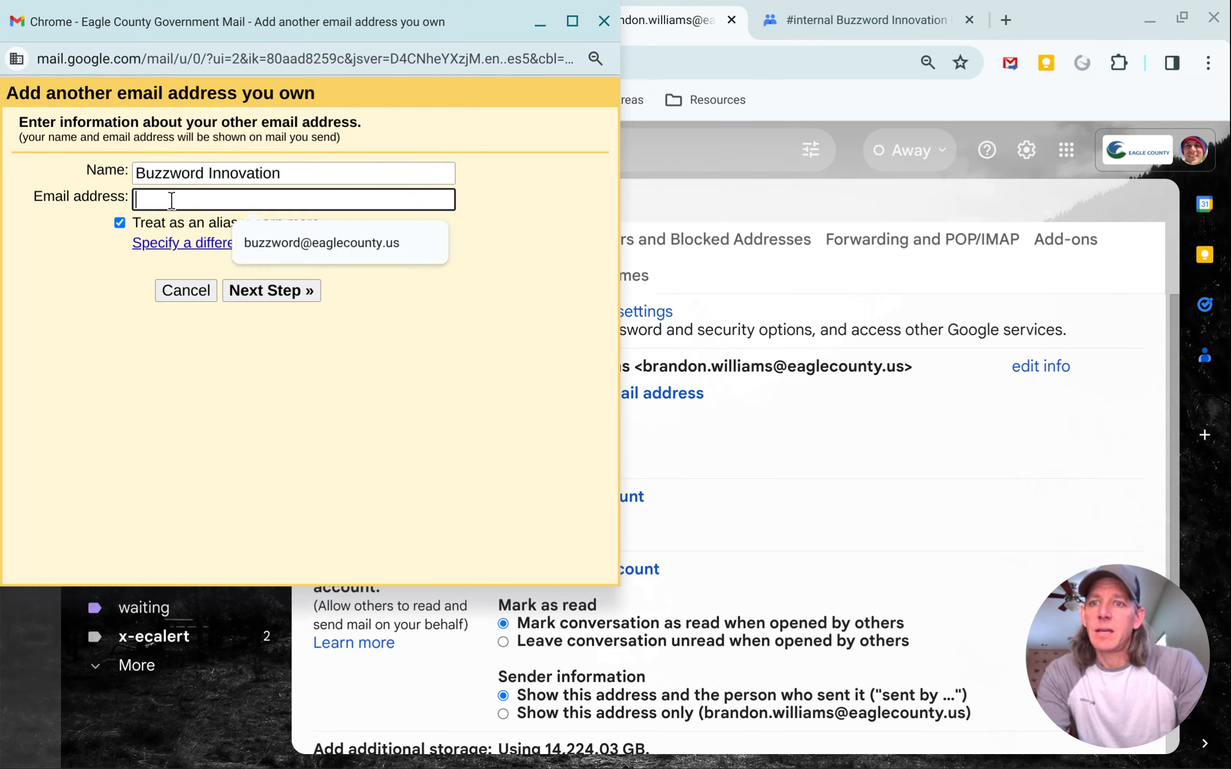
click(801, 22)
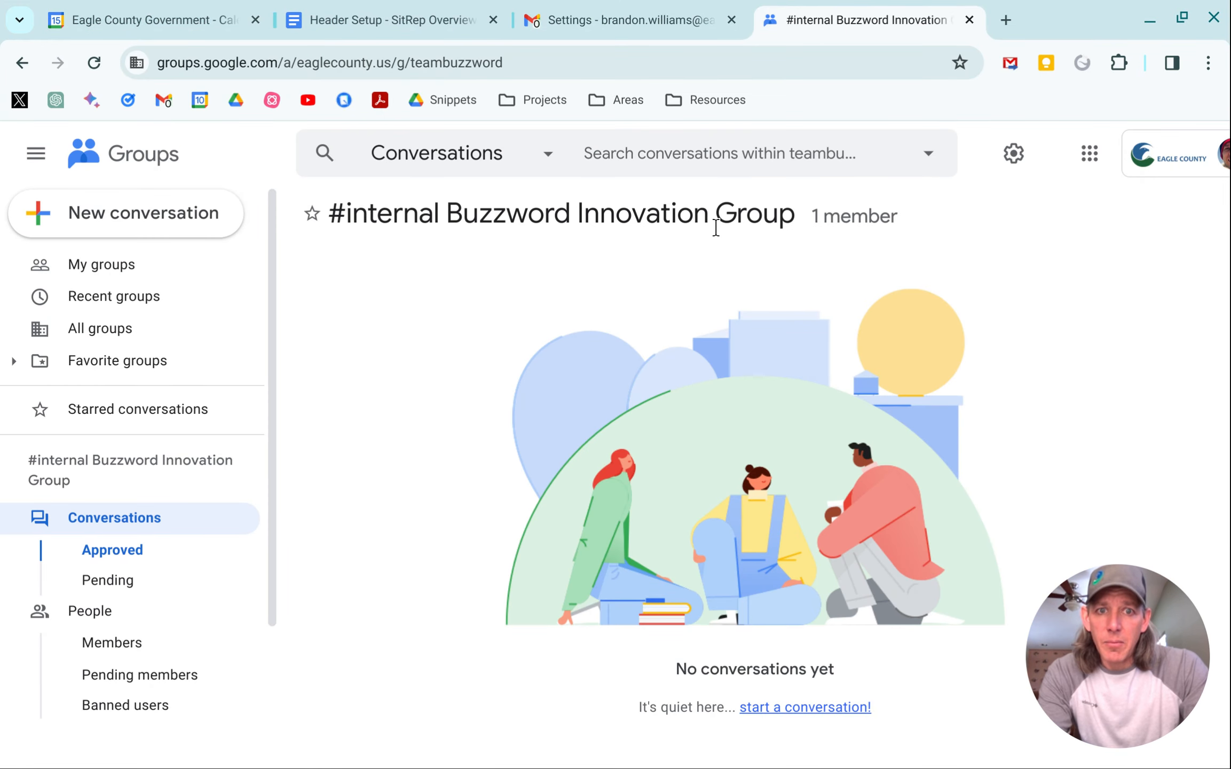
scroll(134, 625, down, 2)
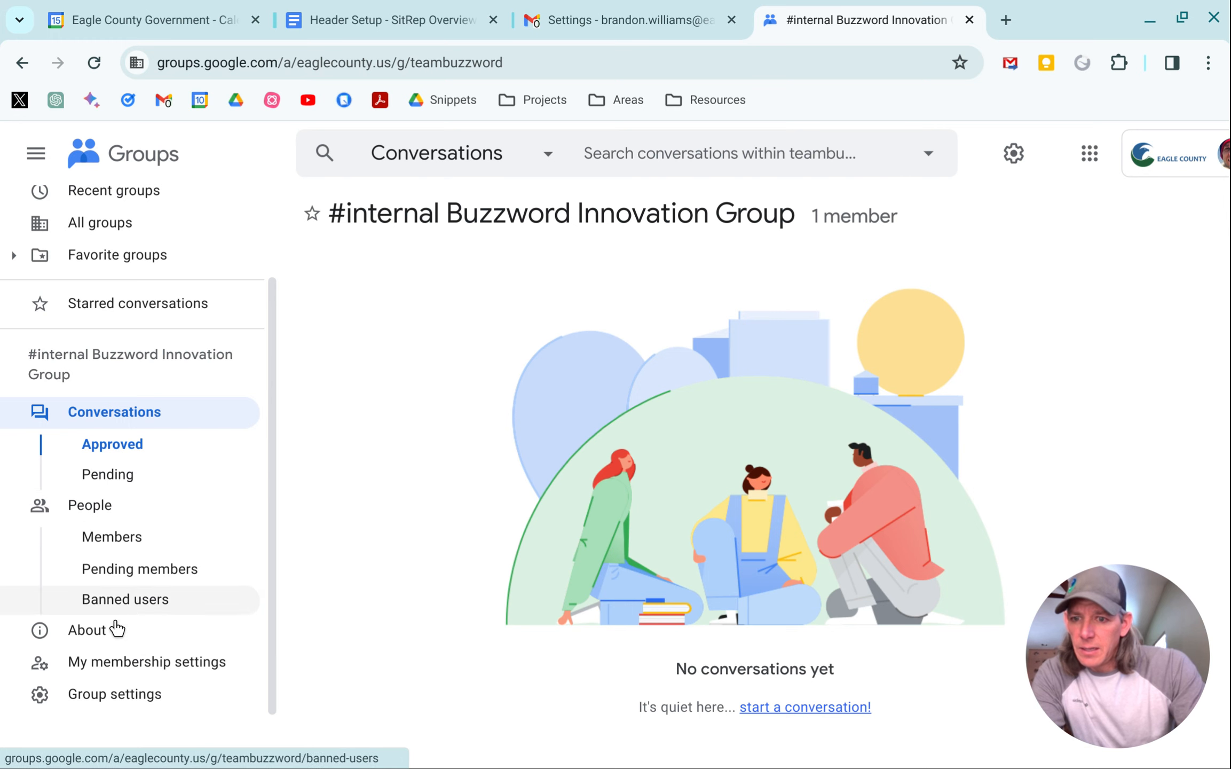
click(85, 630)
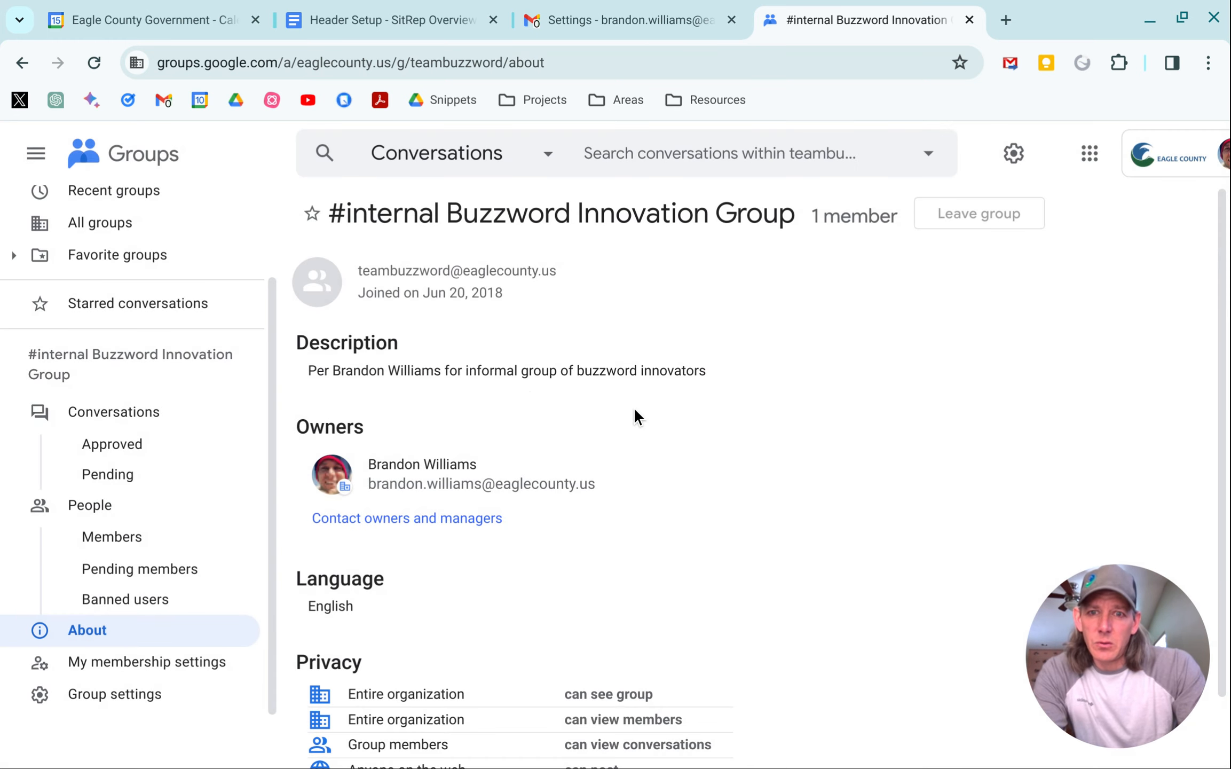
drag(560, 273, 362, 273)
key(ctrl+c)
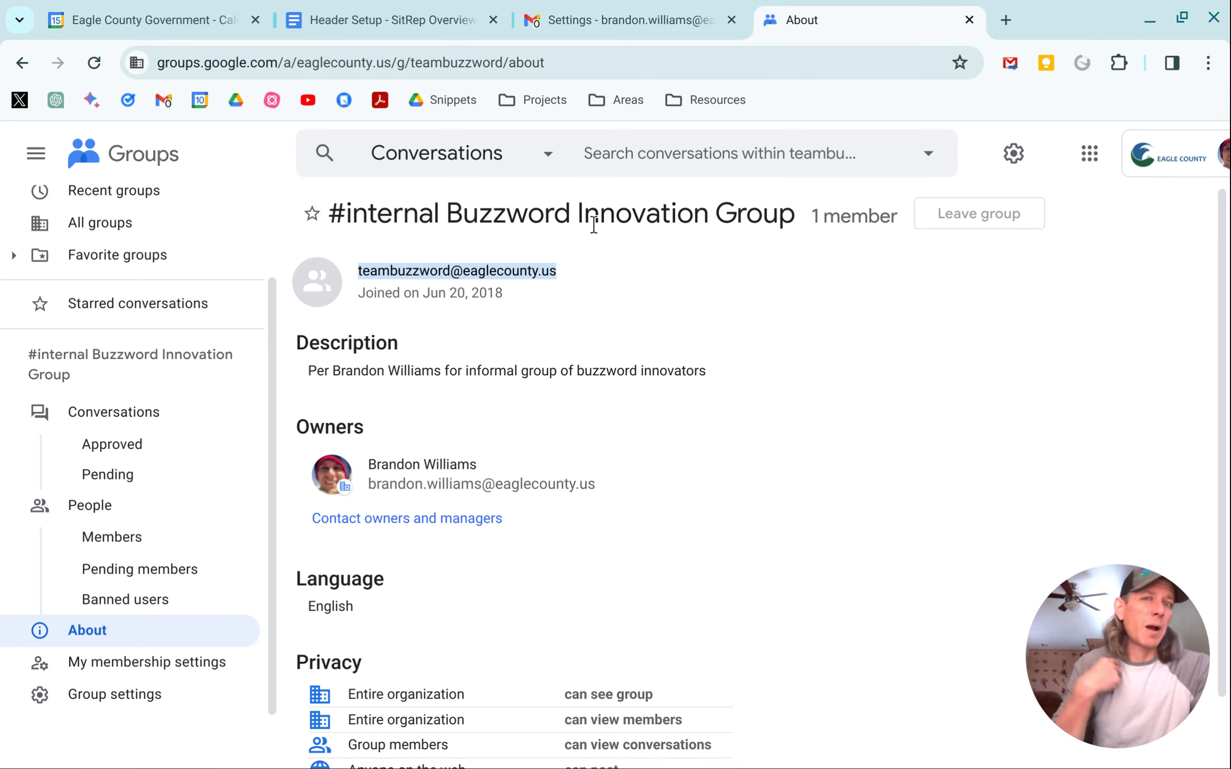
Return to Gmail's add-address form, paste the group's email address with alias treatment kept on, and send the verification request
click(567, 20)
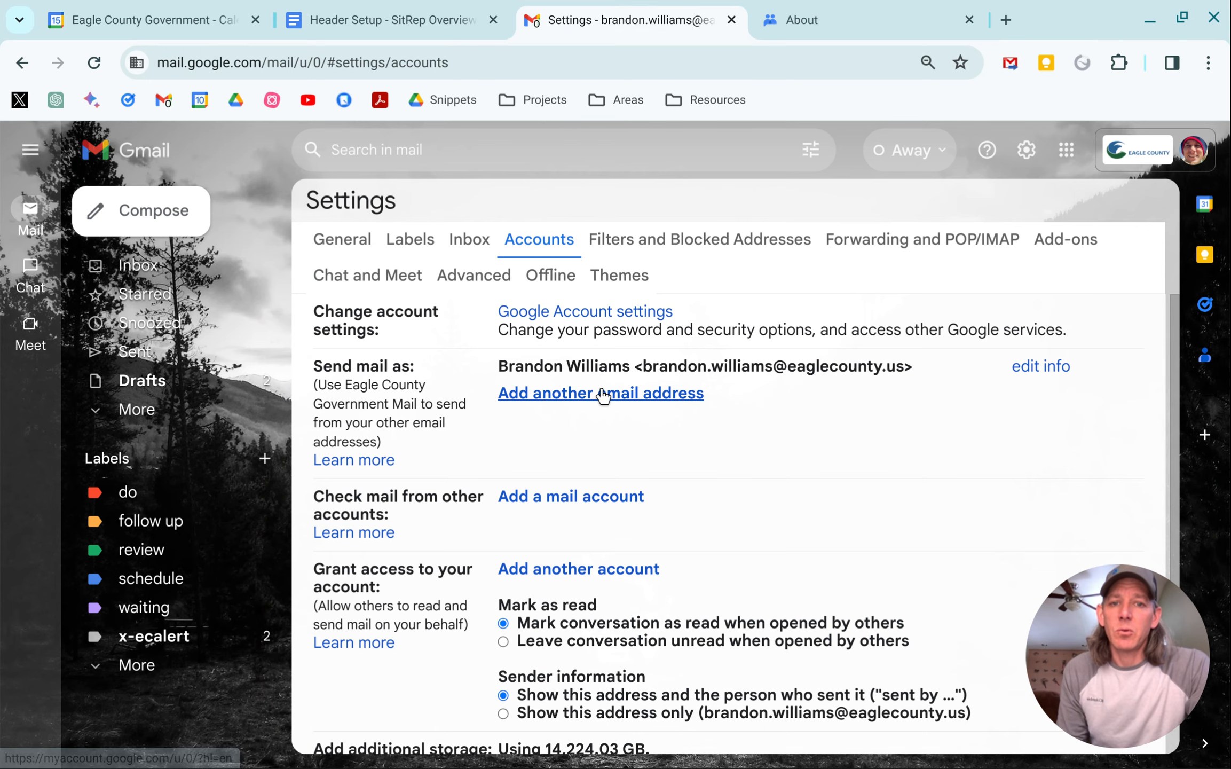
double_click(1109, 20)
drag(607, 31, 825, 37)
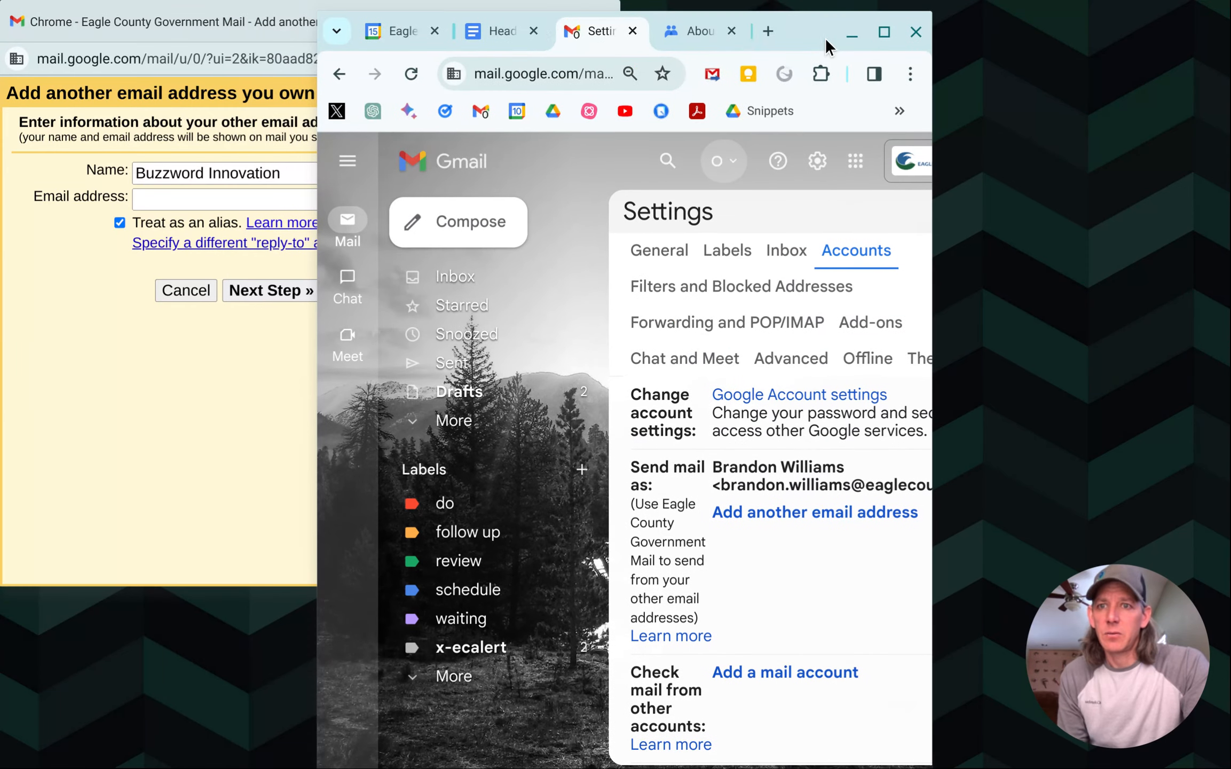
click(150, 19)
click(170, 200)
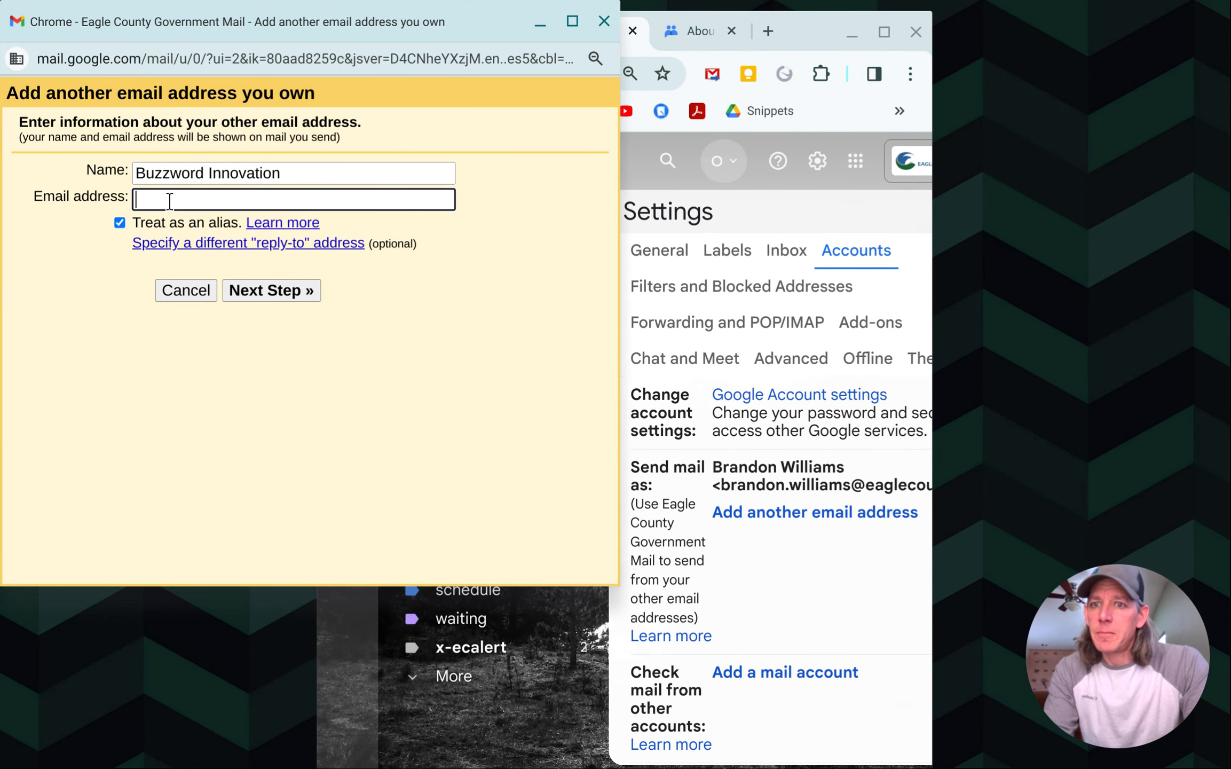
key(ctrl+v)
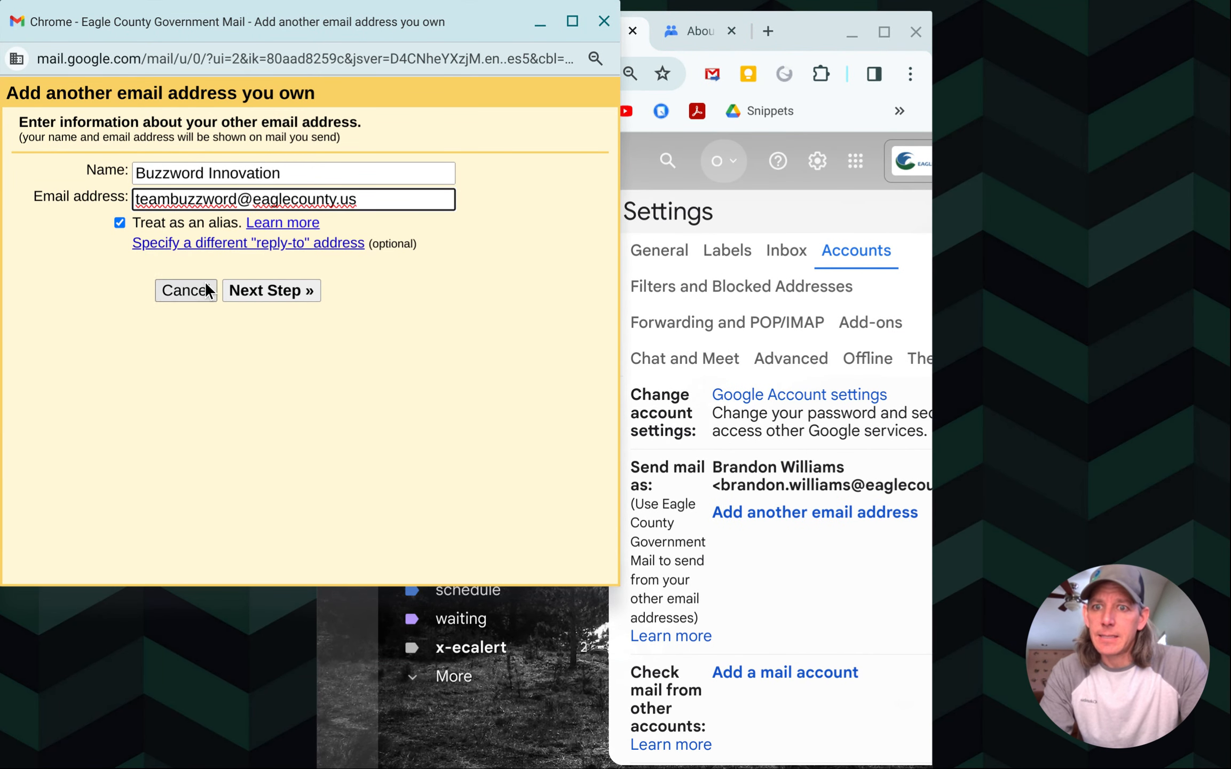
click(262, 292)
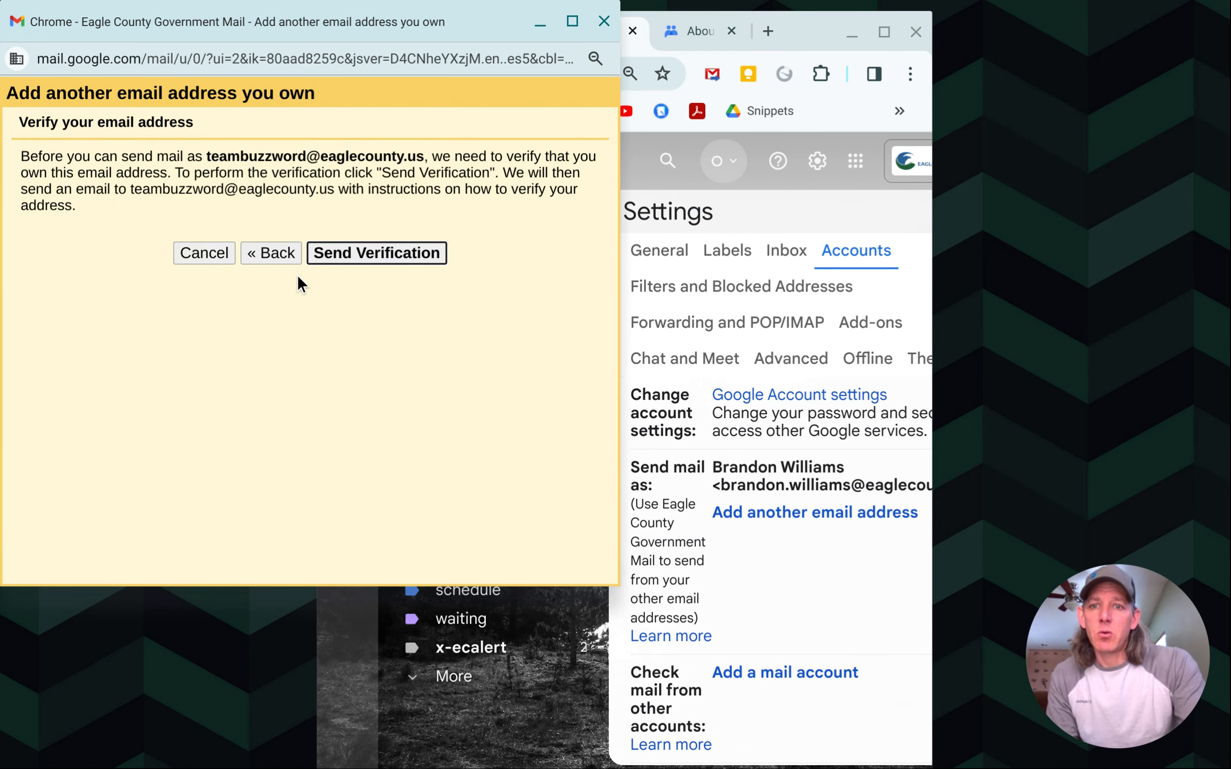
click(355, 254)
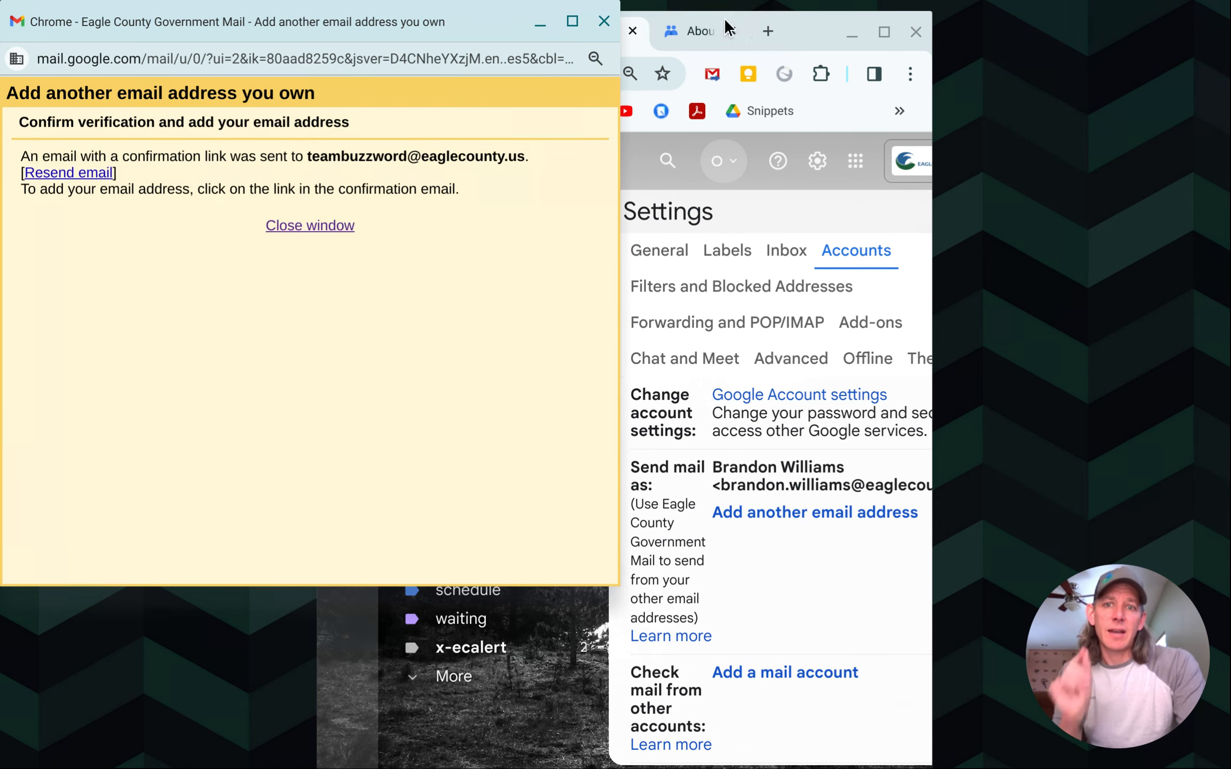
Refresh the Buzzword Innovation Group's conversations in Google Groups and open the send-mail-as confirmation message
double_click(809, 21)
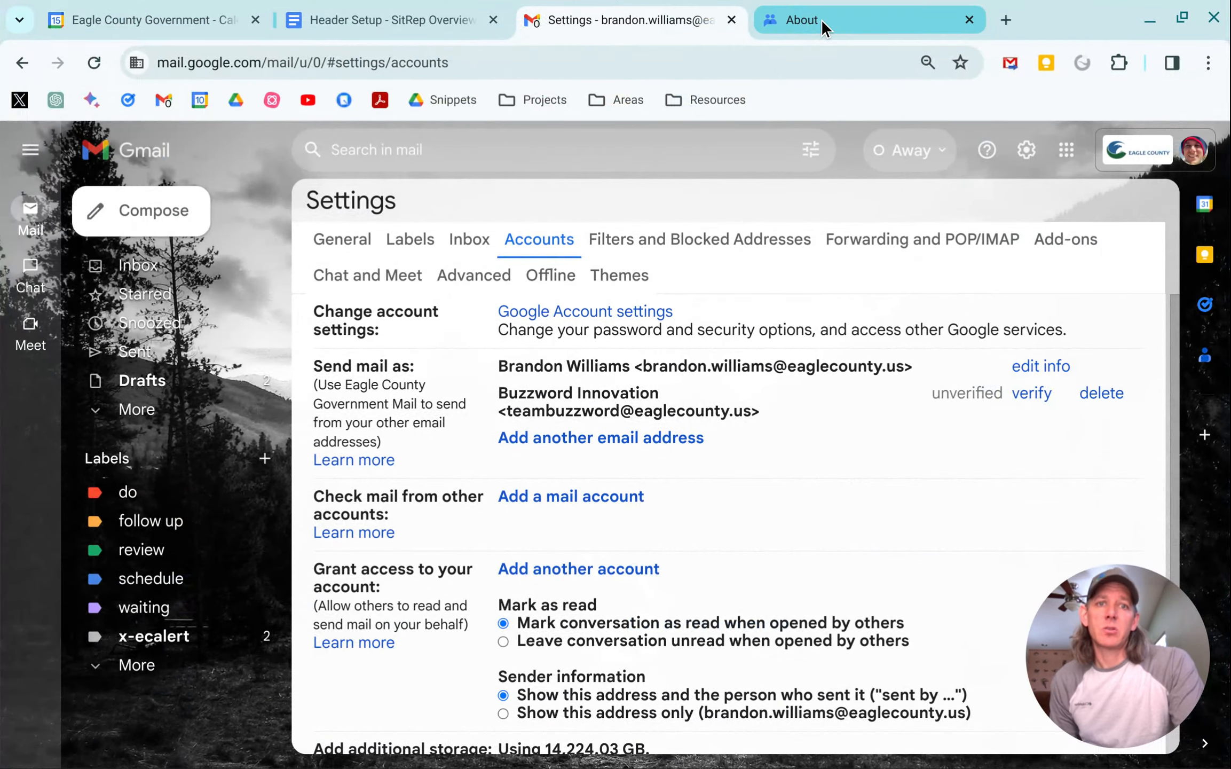
click(821, 20)
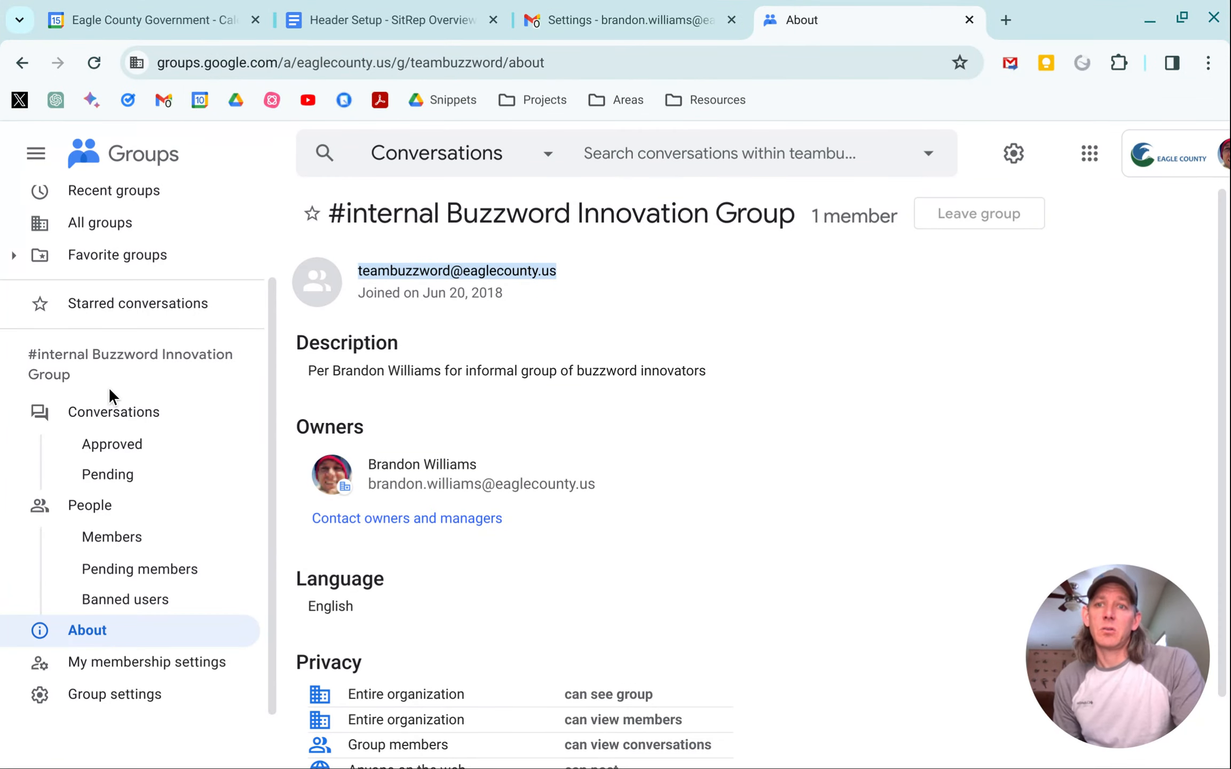
click(96, 414)
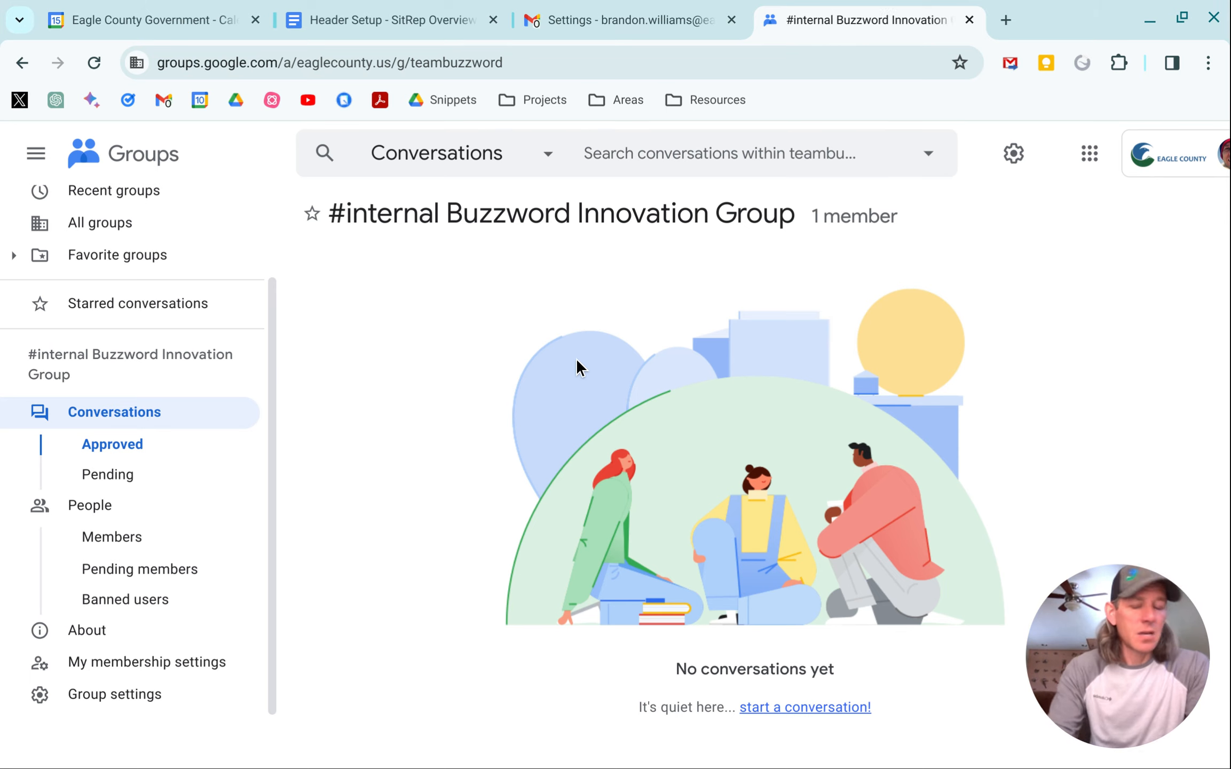
click(92, 63)
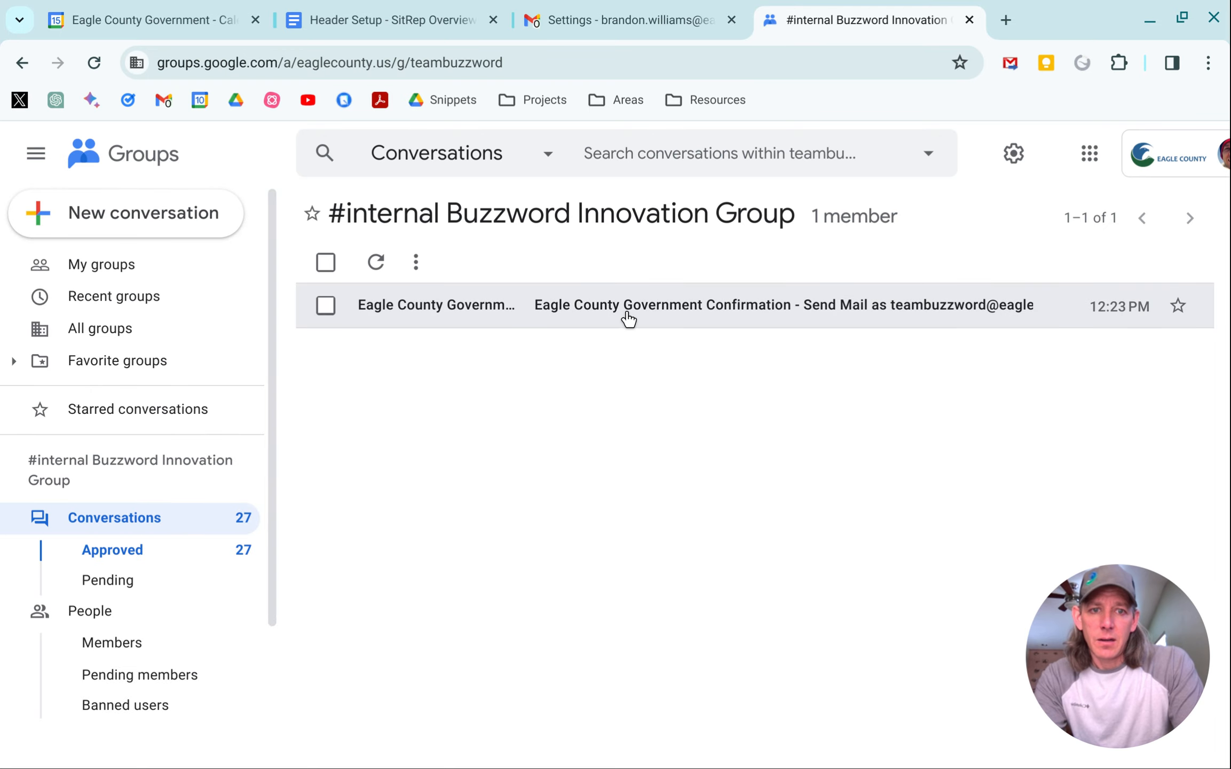
click(628, 319)
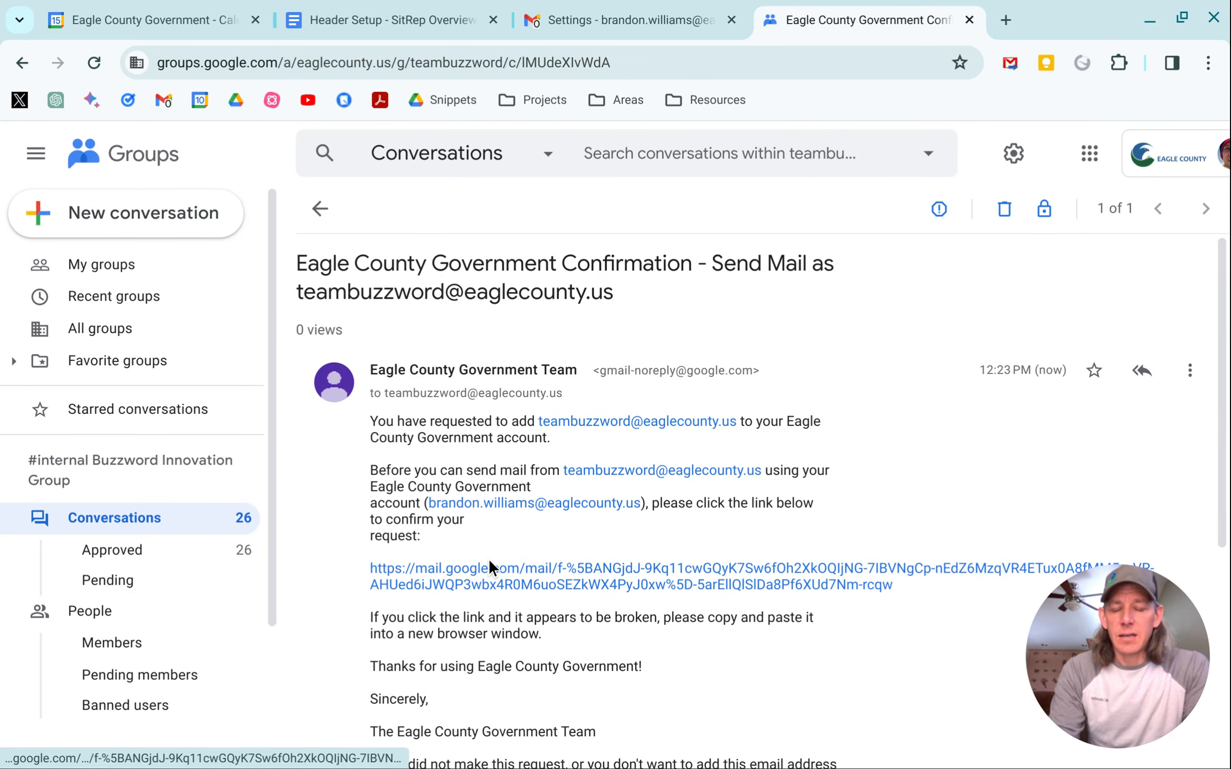
Confirm sending mail as the group address through the message's link and refresh the Gmail account settings
click(514, 578)
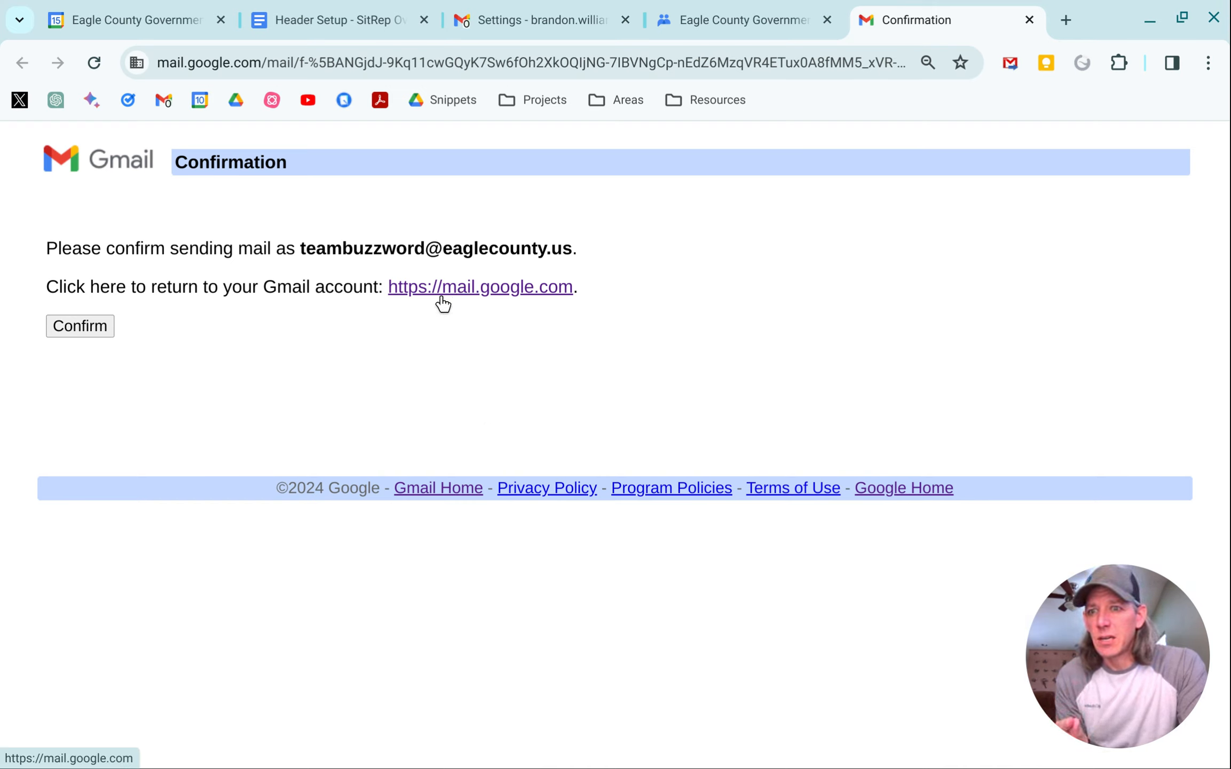
click(81, 324)
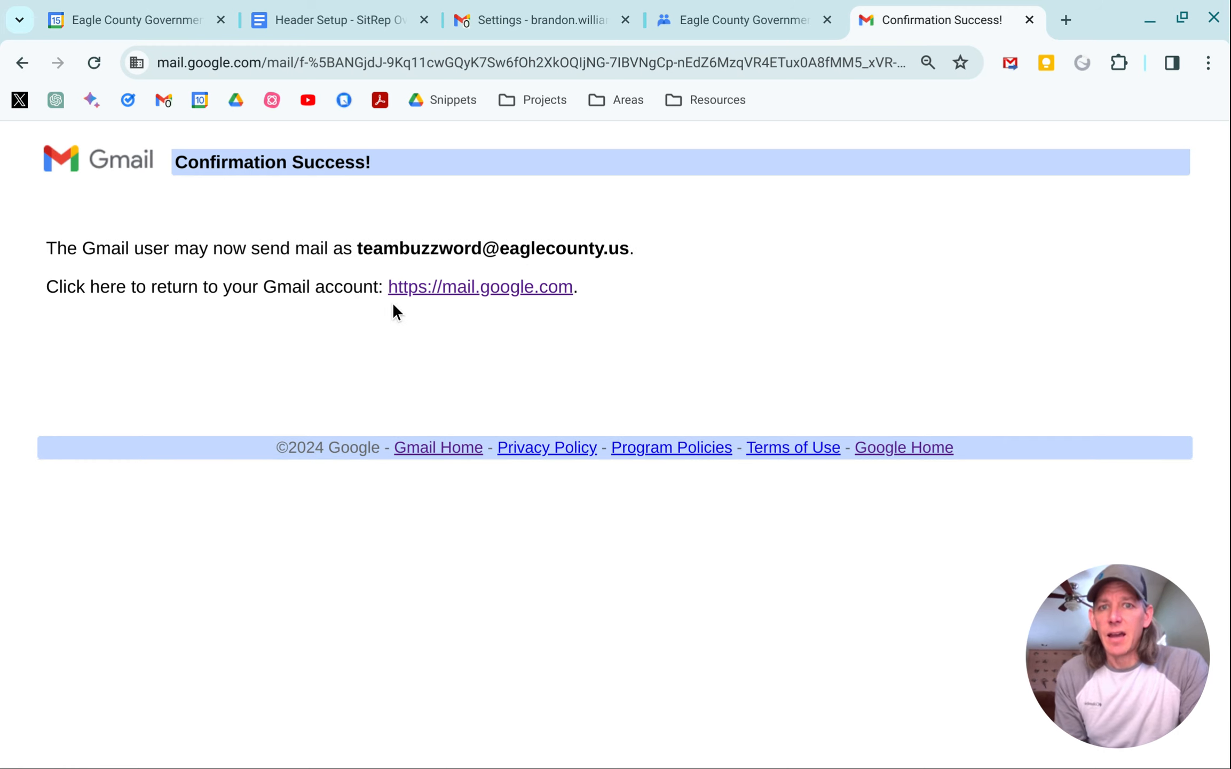
click(561, 16)
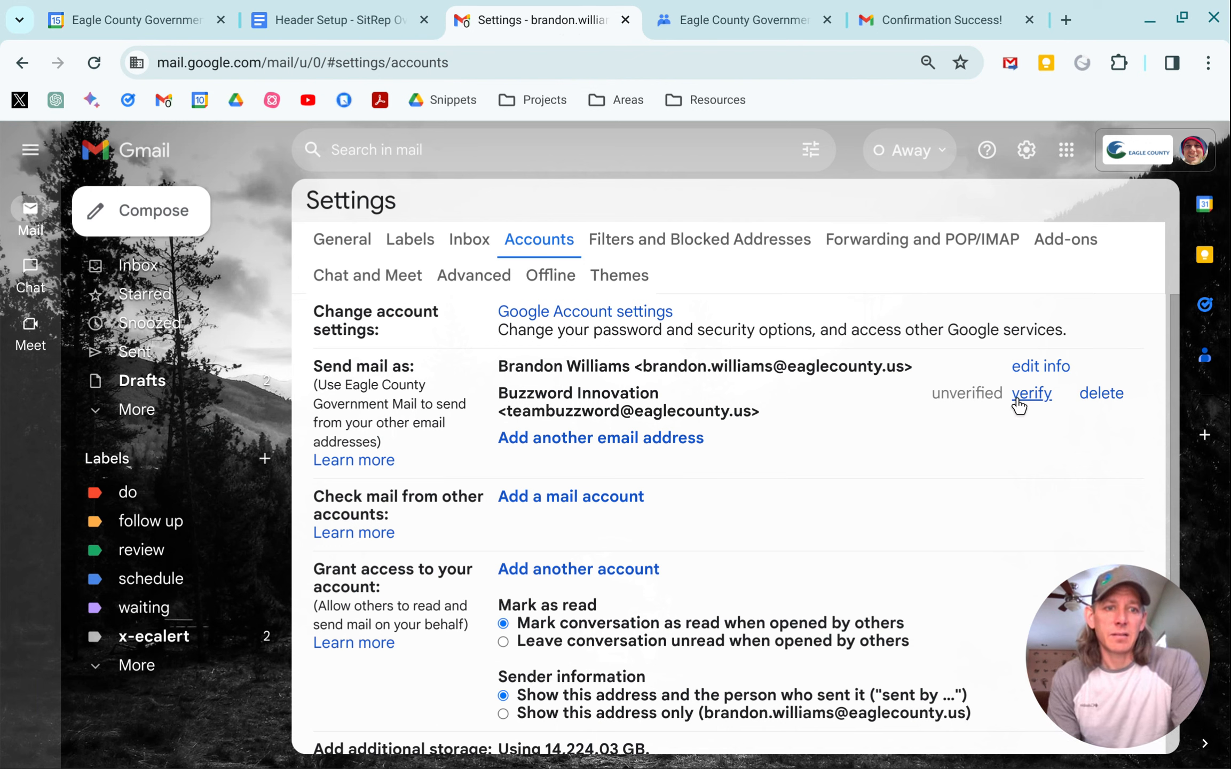
click(85, 63)
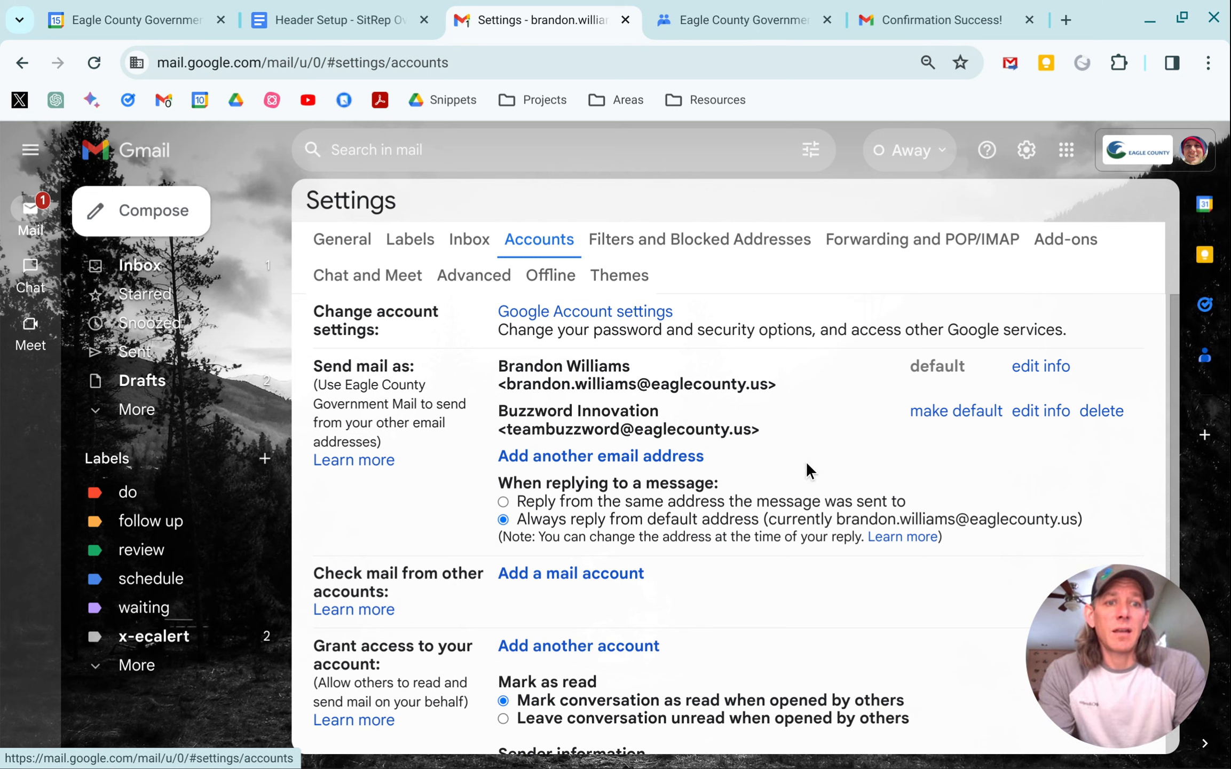
Review the editable information of the Buzzword Innovation send-as address, then close it without changes
click(1040, 419)
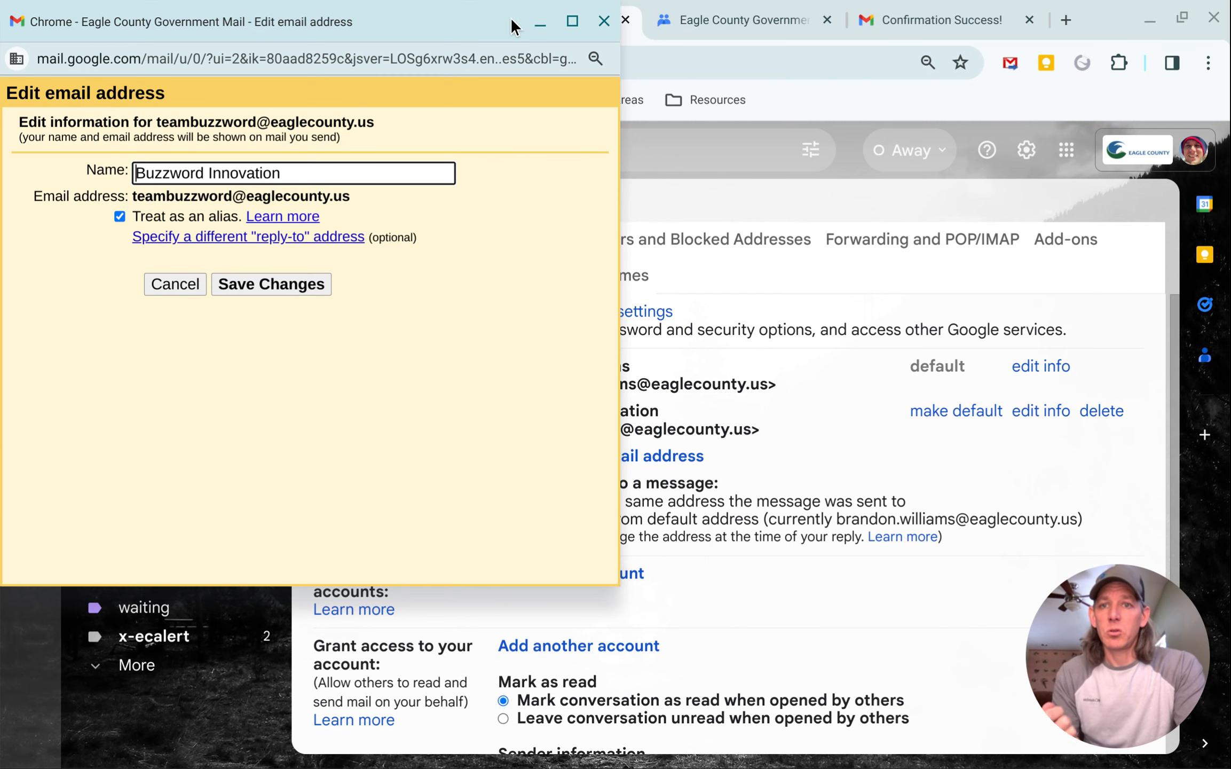
click(604, 22)
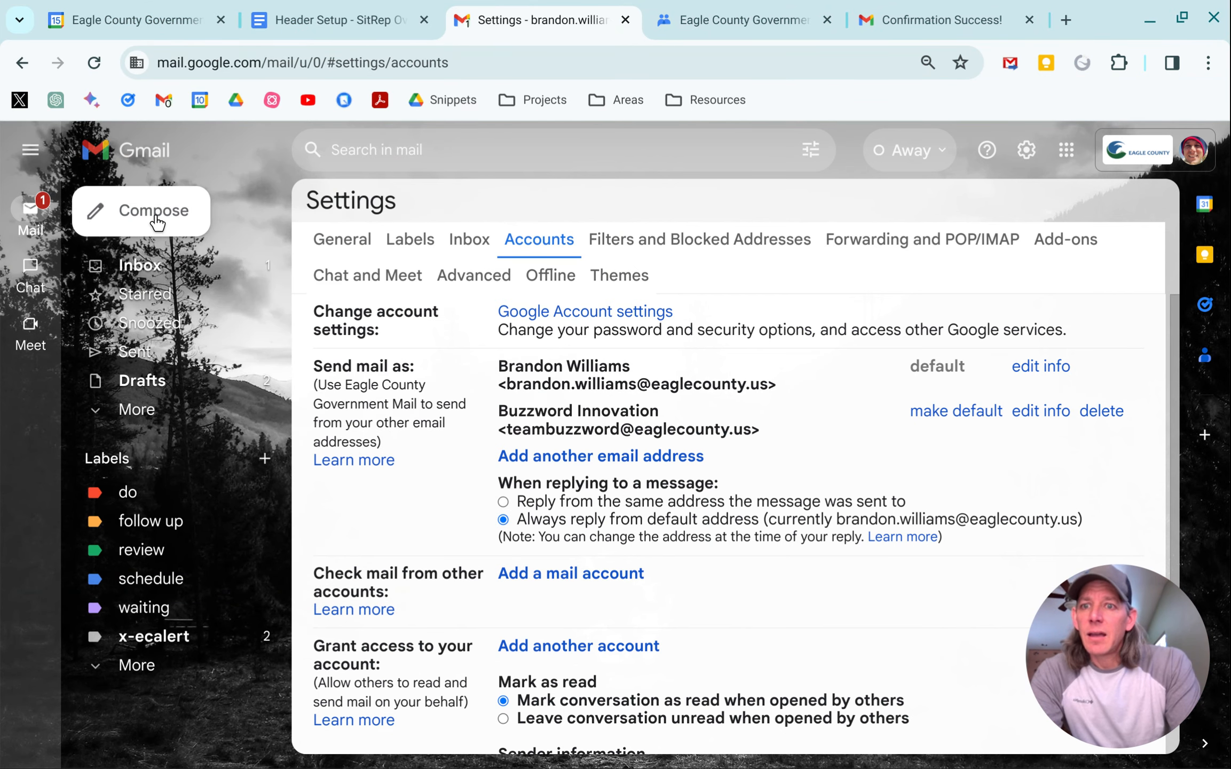
Compose a new message in the enlarged window with Buzzword Innovation's group address as the sender
click(163, 214)
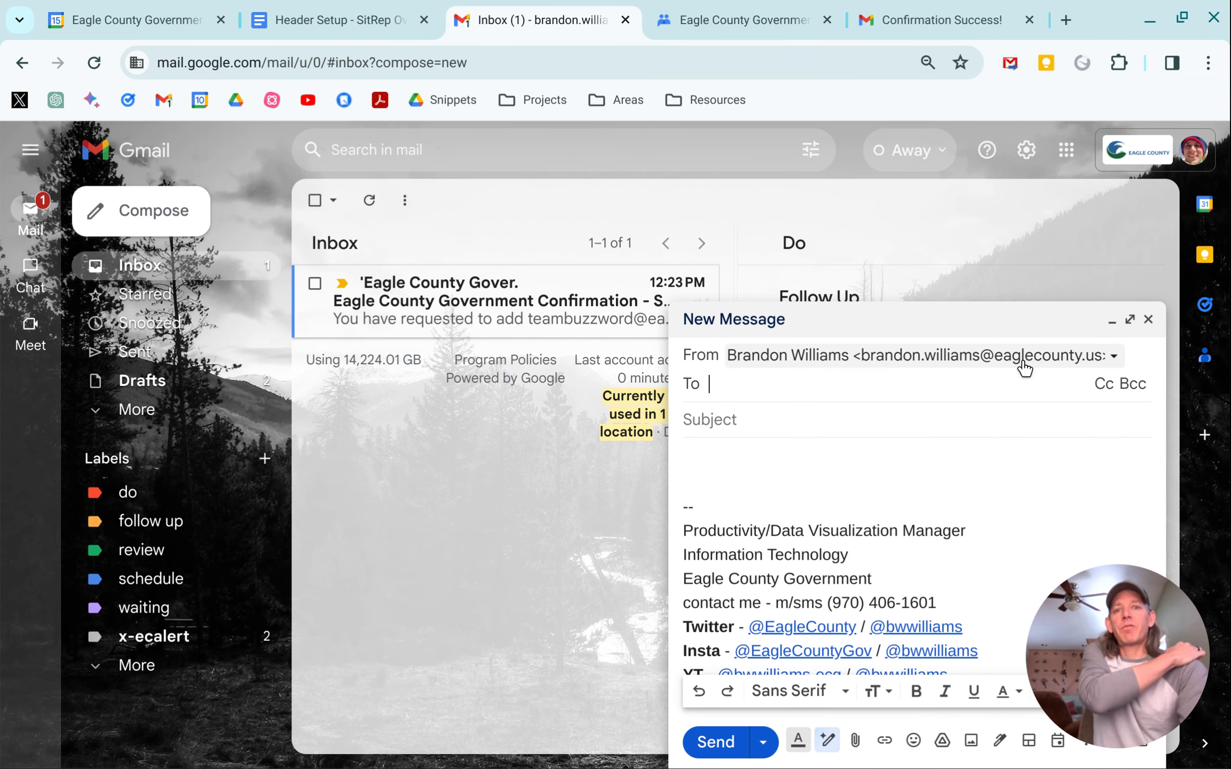
click(1130, 321)
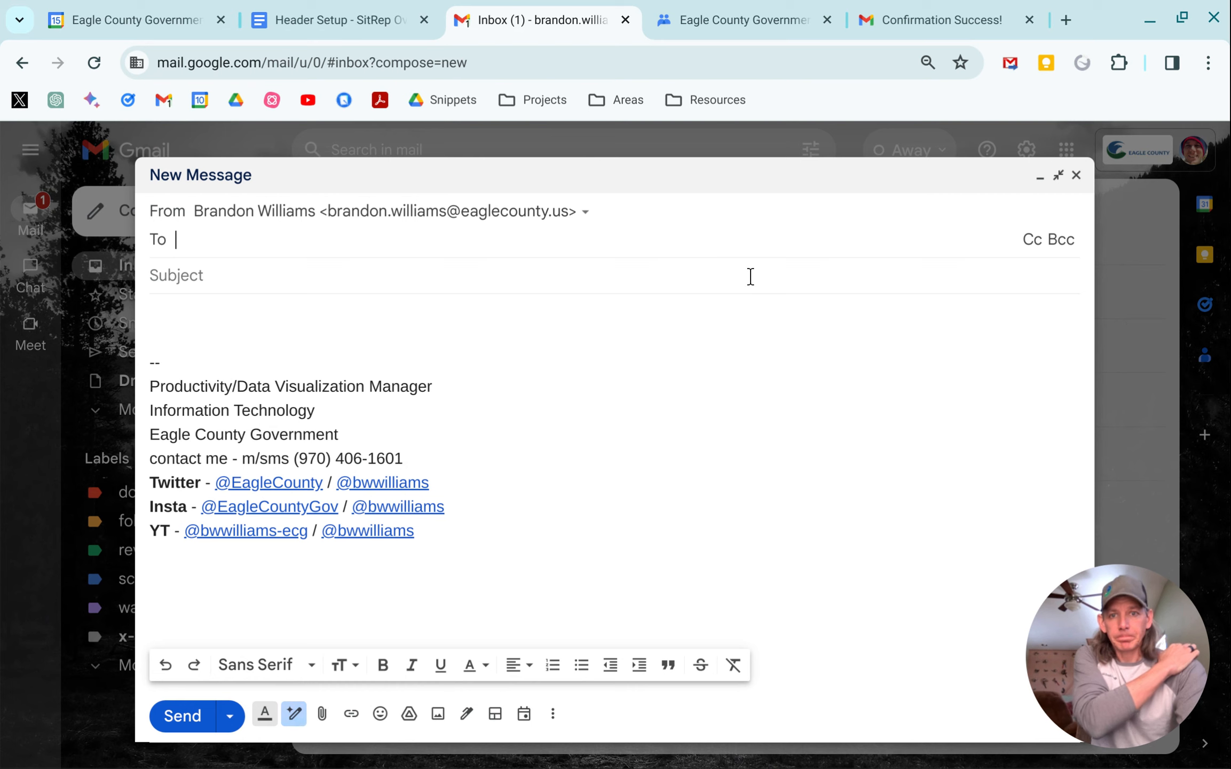
click(586, 214)
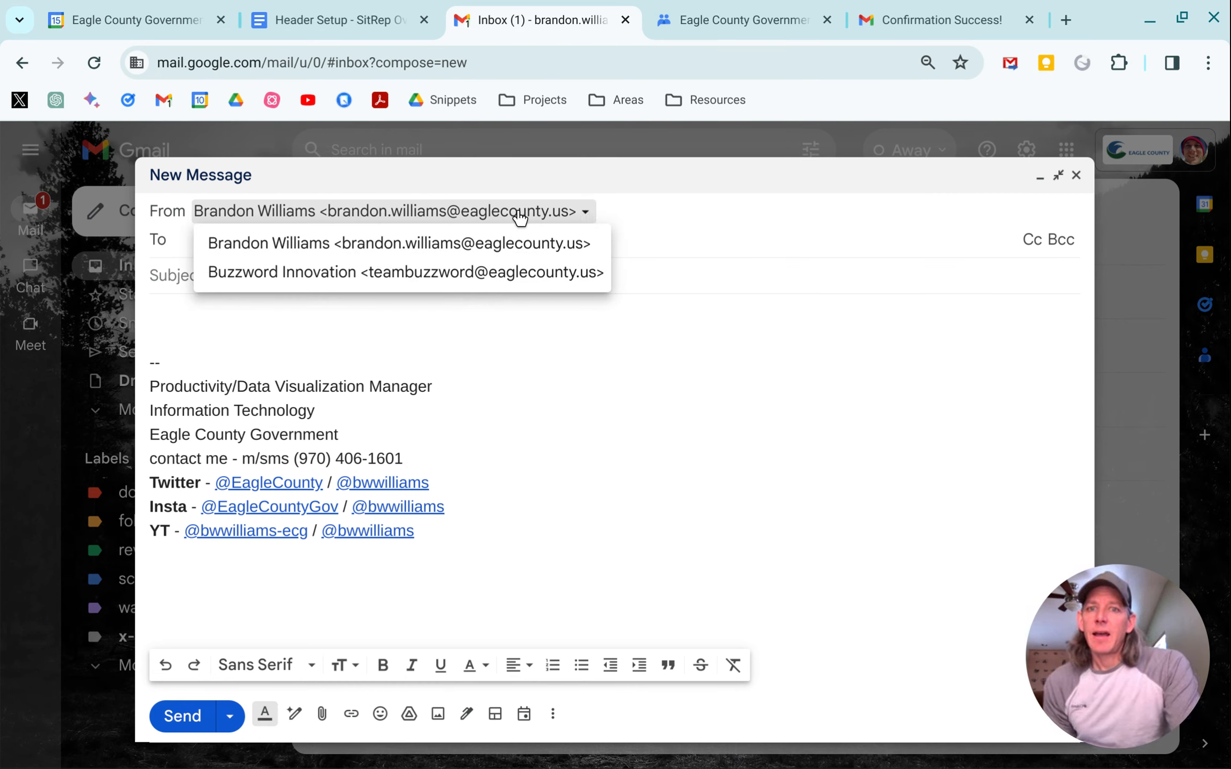
click(510, 280)
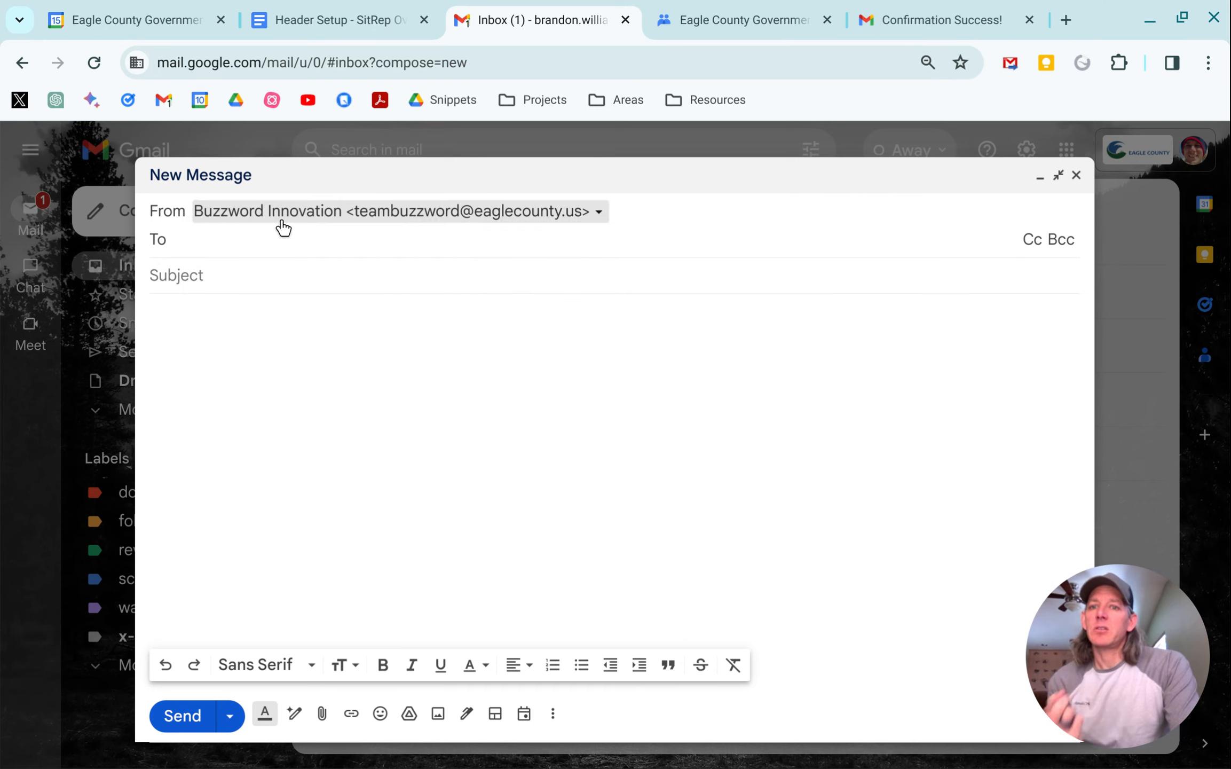
Address the new message to the suggested contact's test e-mail address
click(299, 249)
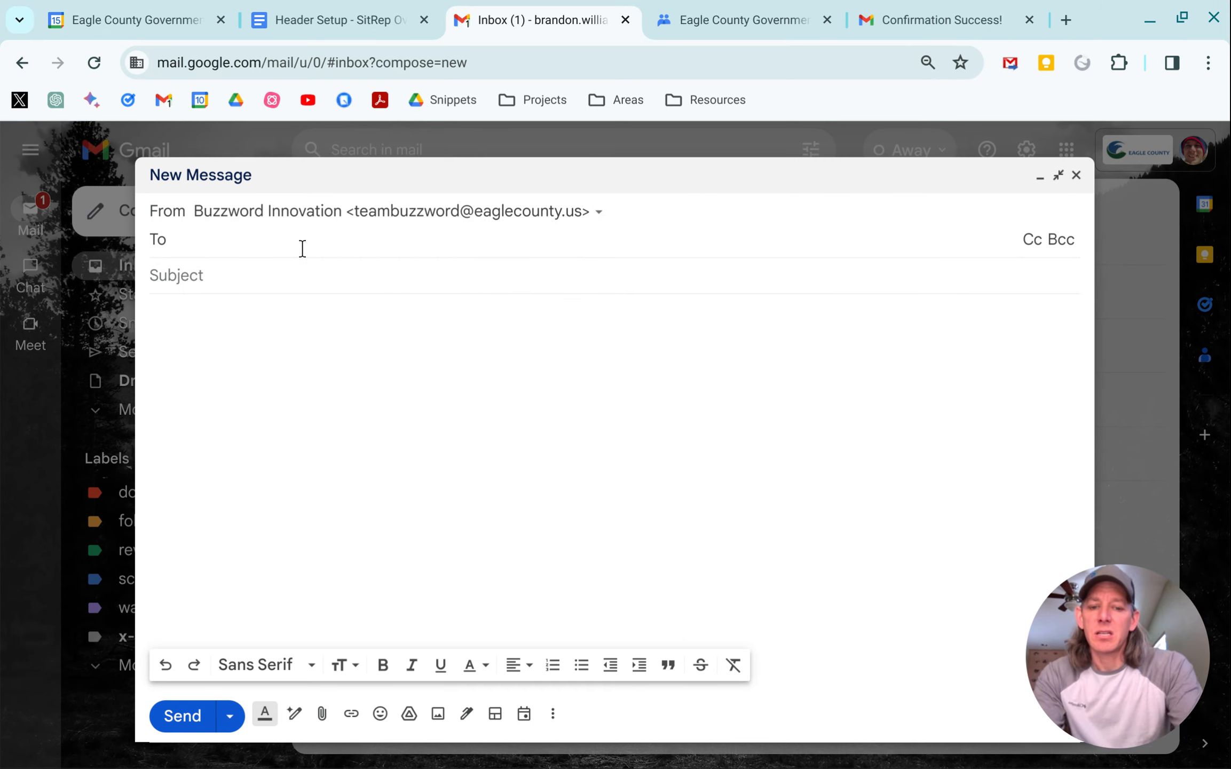
text(bw)
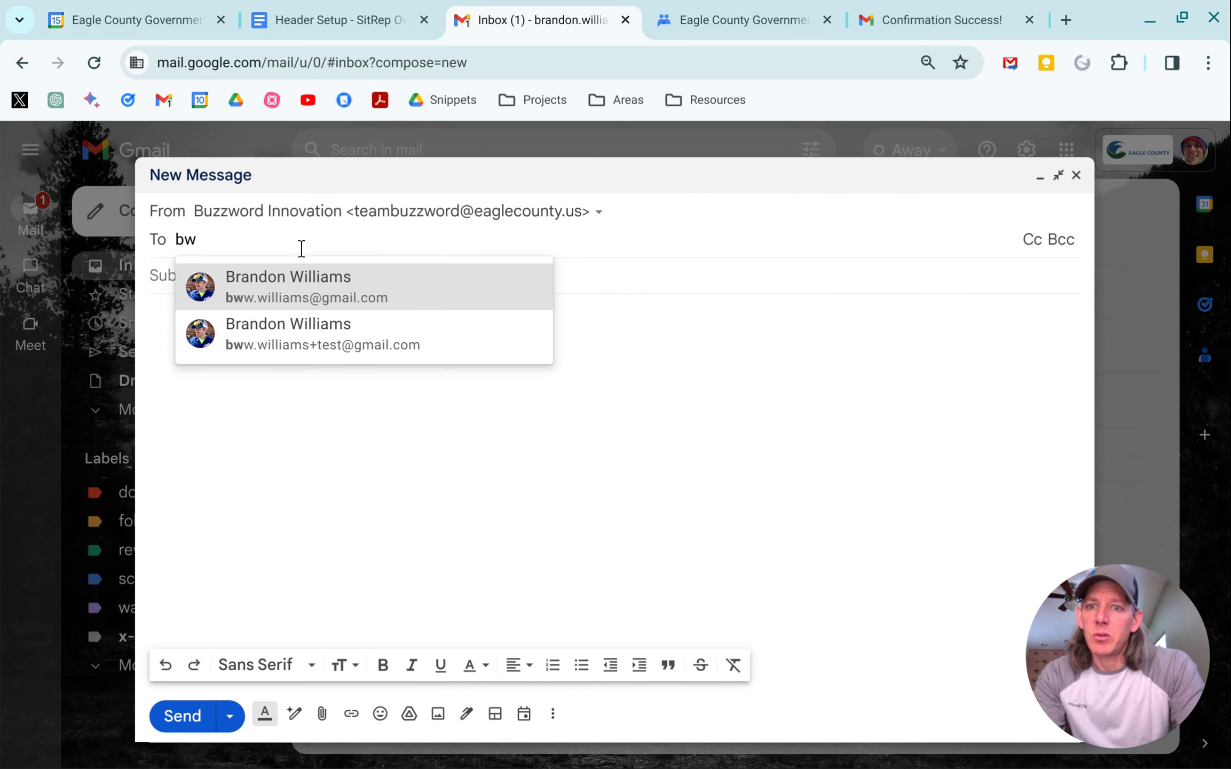
click(307, 336)
Enter "test test test" as both the subject and the body, and send the message
click(254, 305)
text(test)
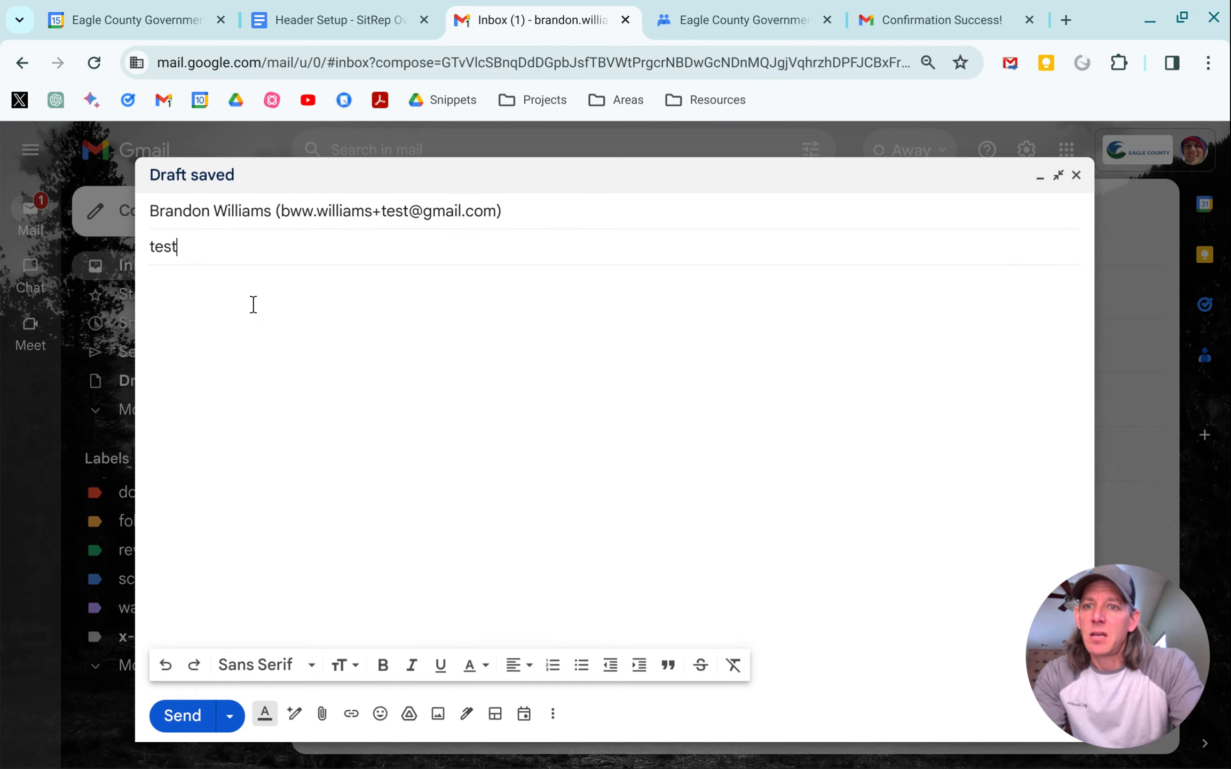
text( test test)
key(Tab)
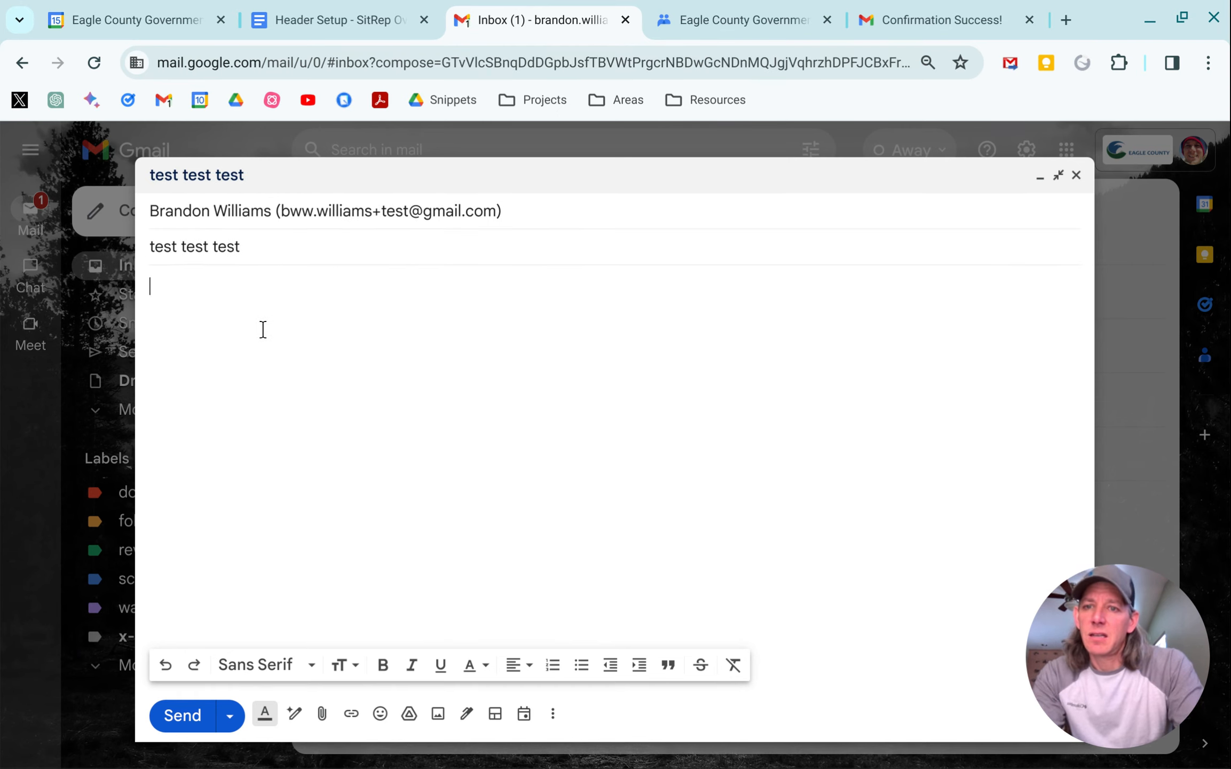
text(test test test)
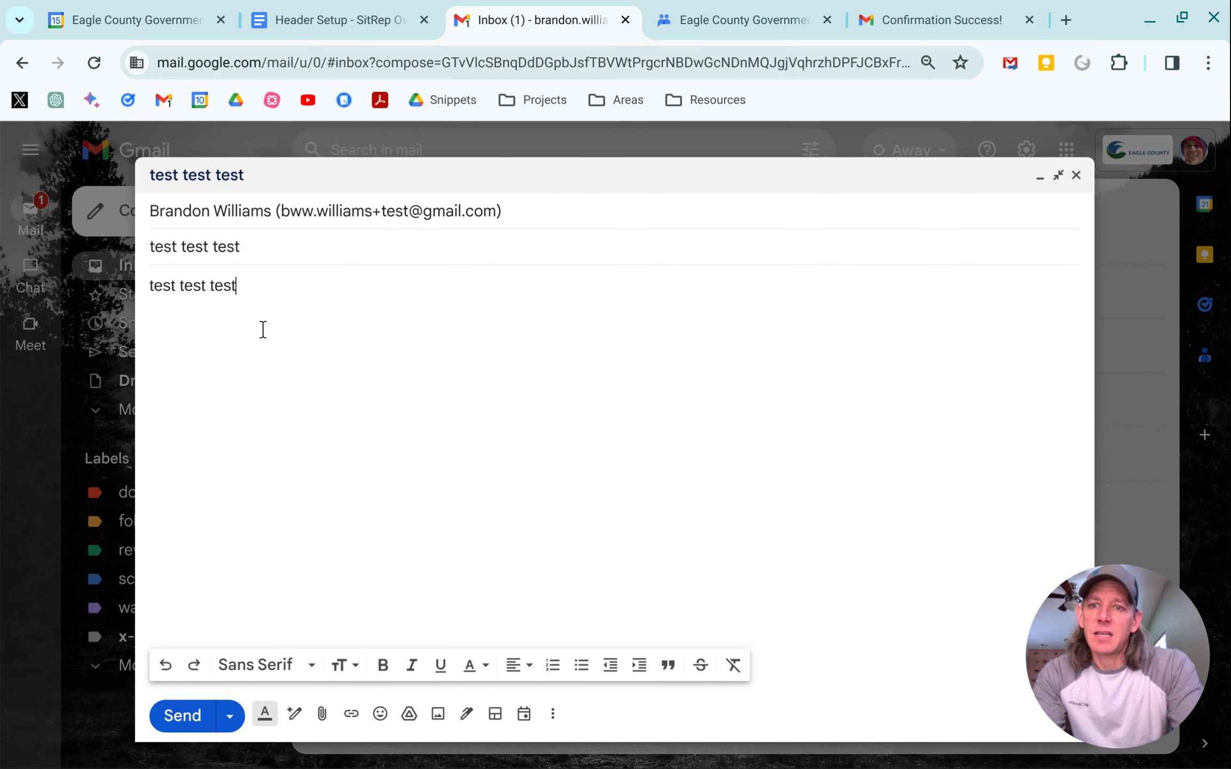
click(179, 719)
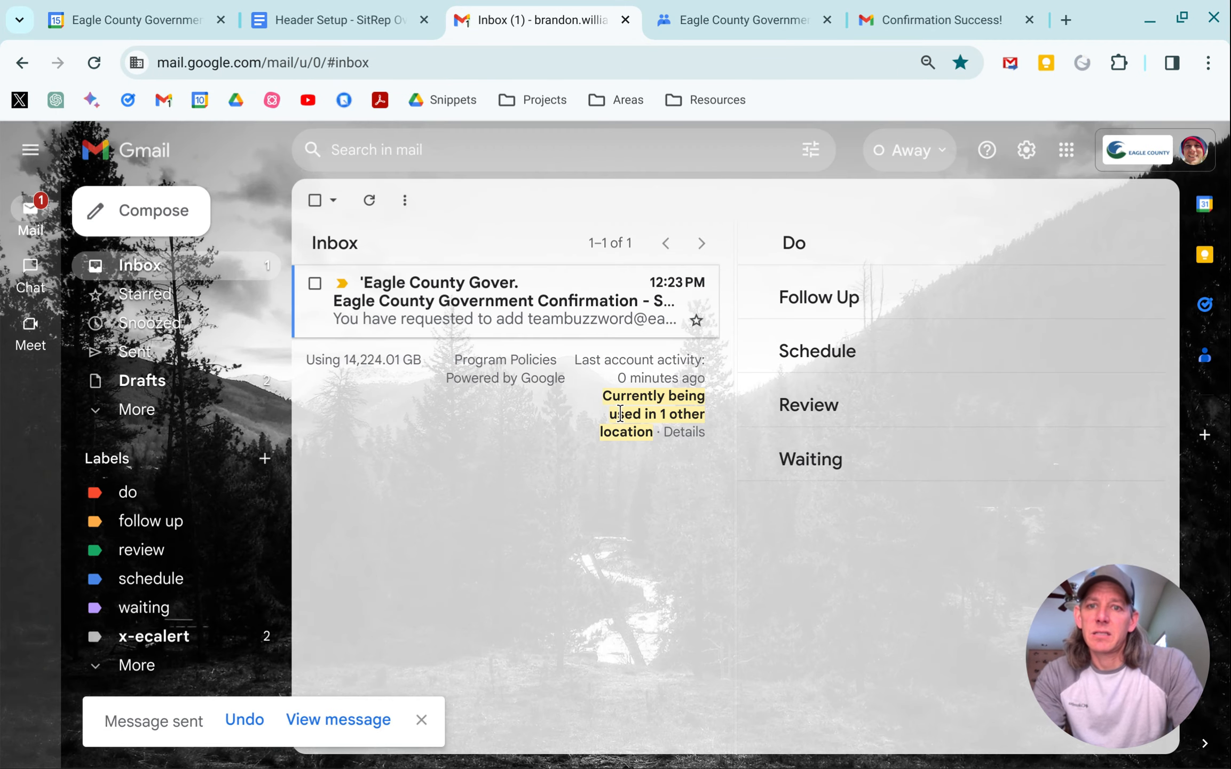
Switch to Google Groups and open the #internal Buzzword Innovation Group from the list of own groups
click(753, 19)
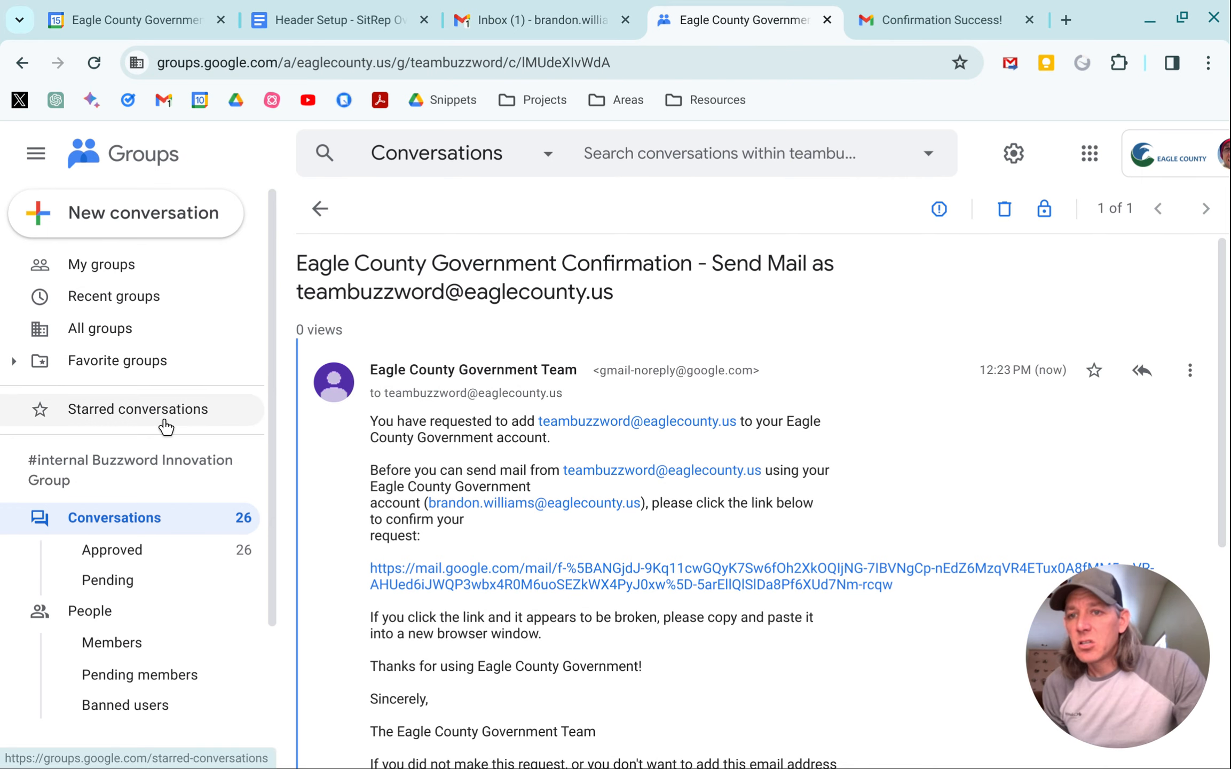
click(88, 265)
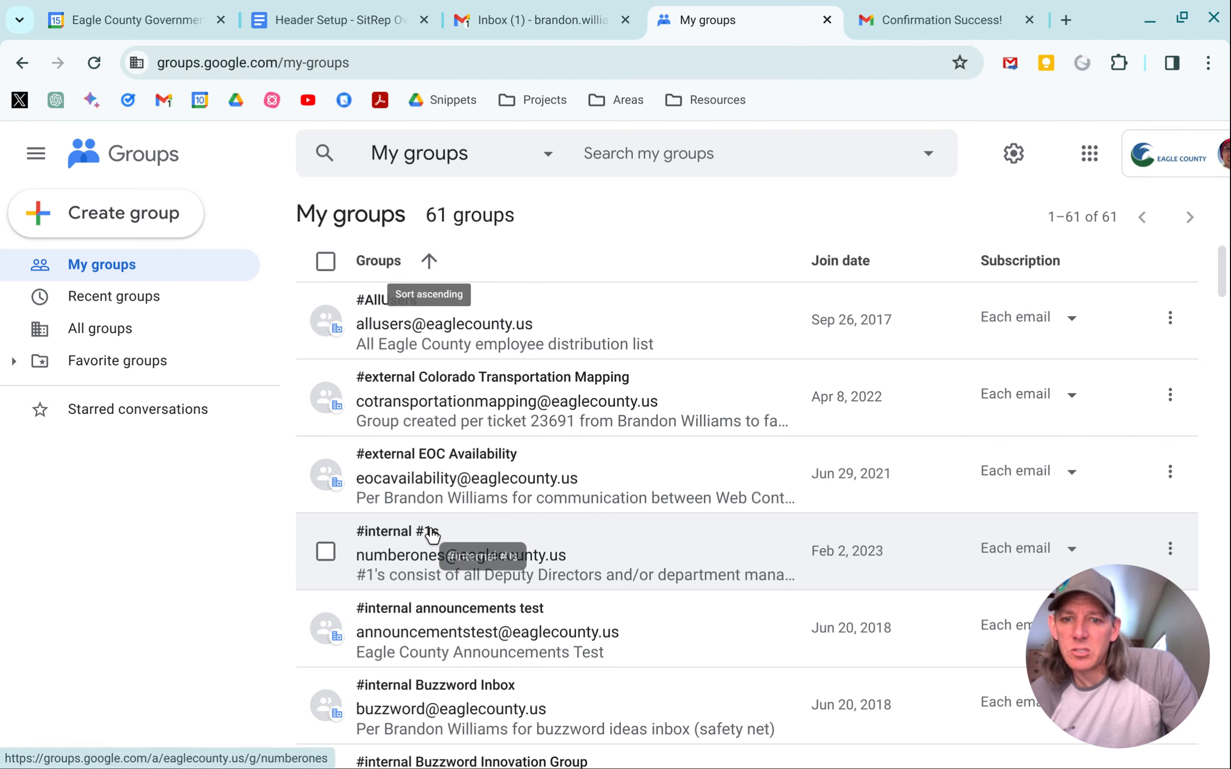
scroll(437, 721, down, 1)
scroll(439, 740, down, 2)
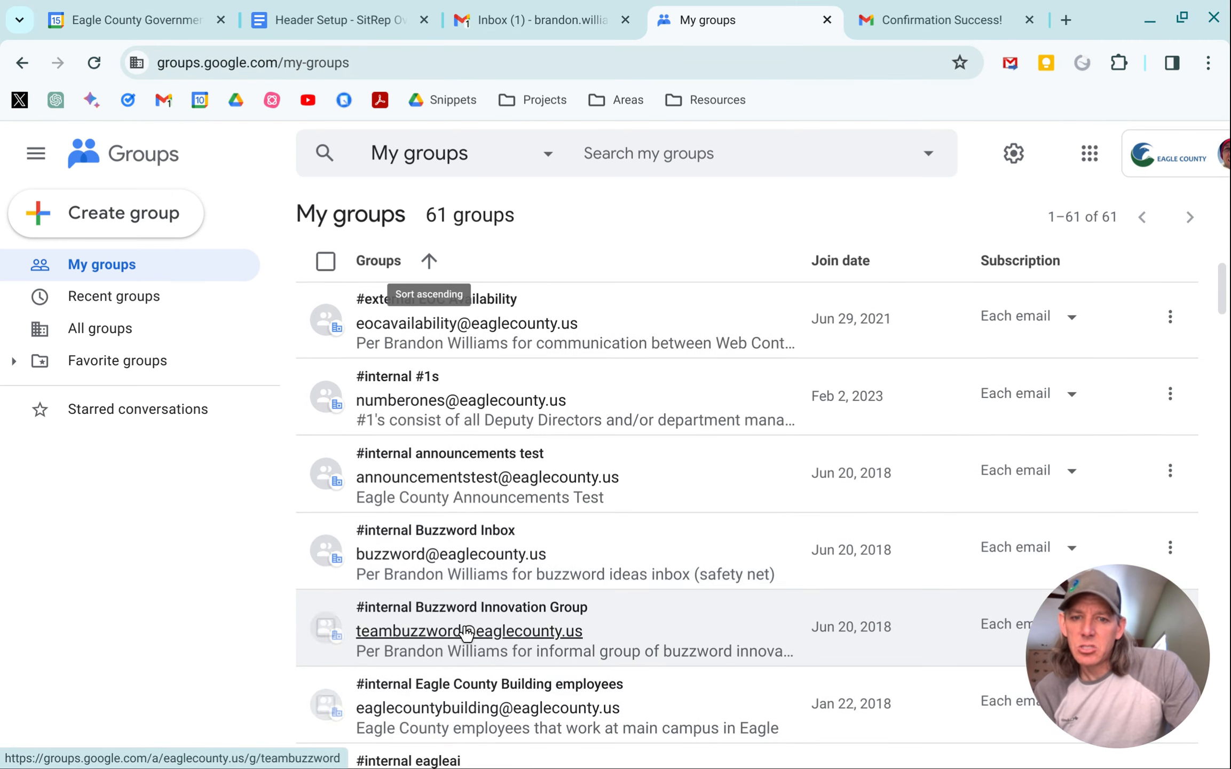
click(480, 626)
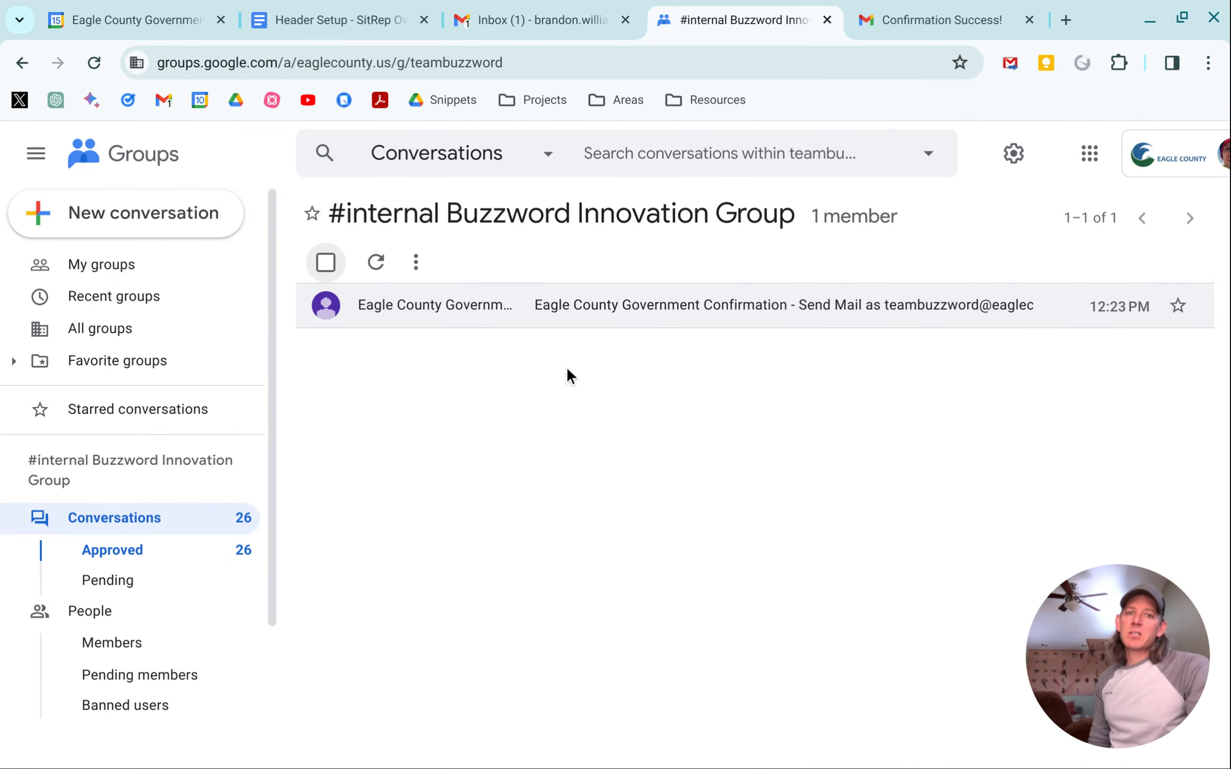
Review the sender address choices in a new conversation for the Buzzword Innovation Group, and close it without posting
click(169, 224)
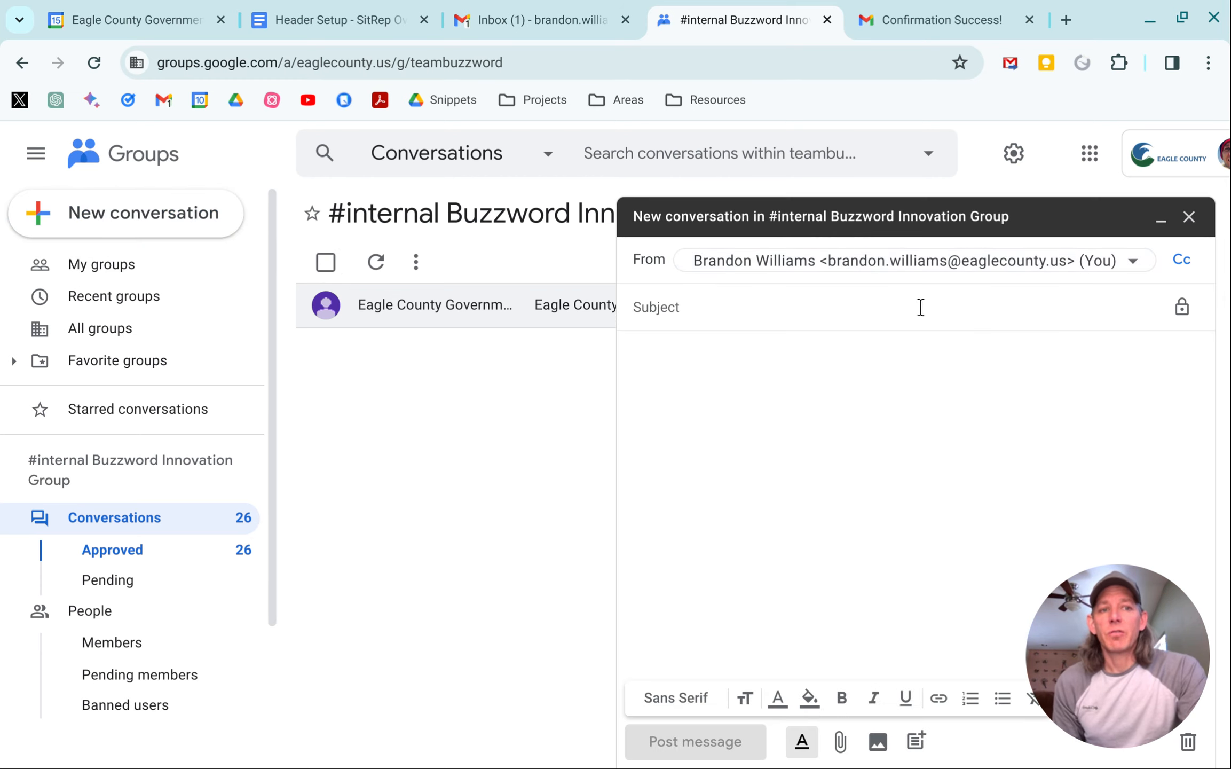
click(1132, 262)
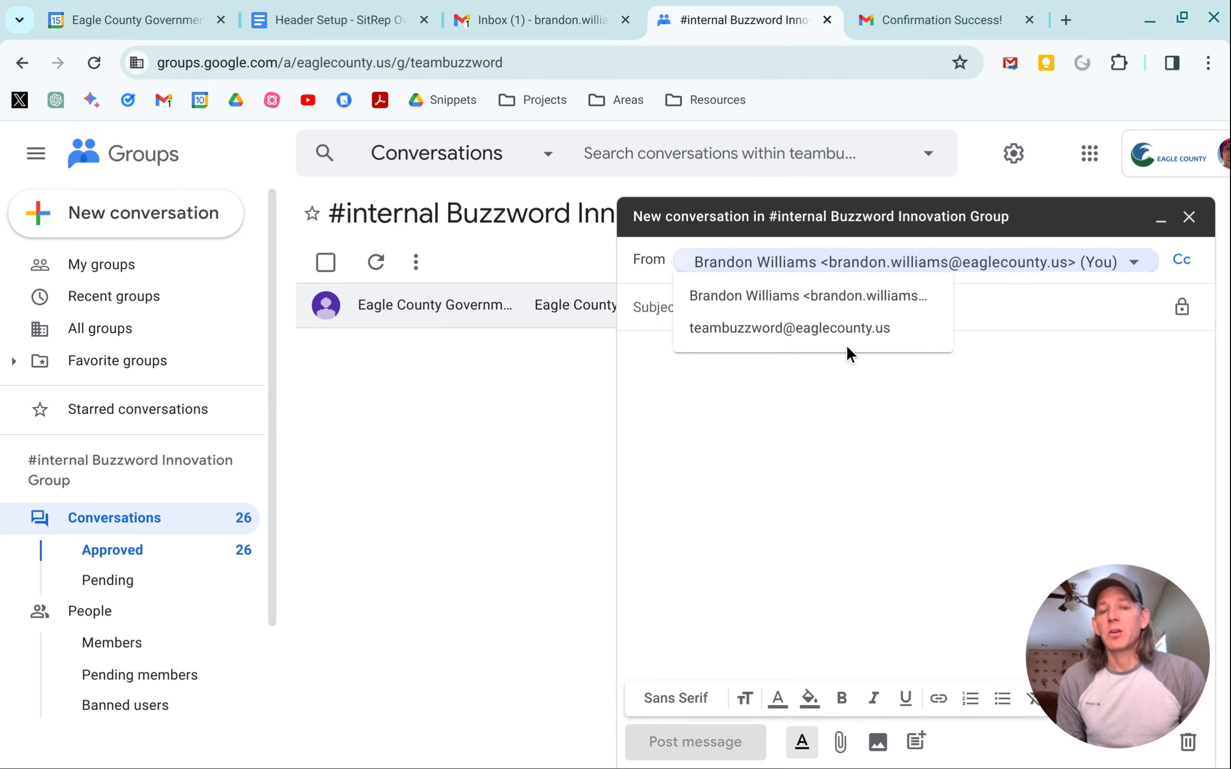
click(1190, 220)
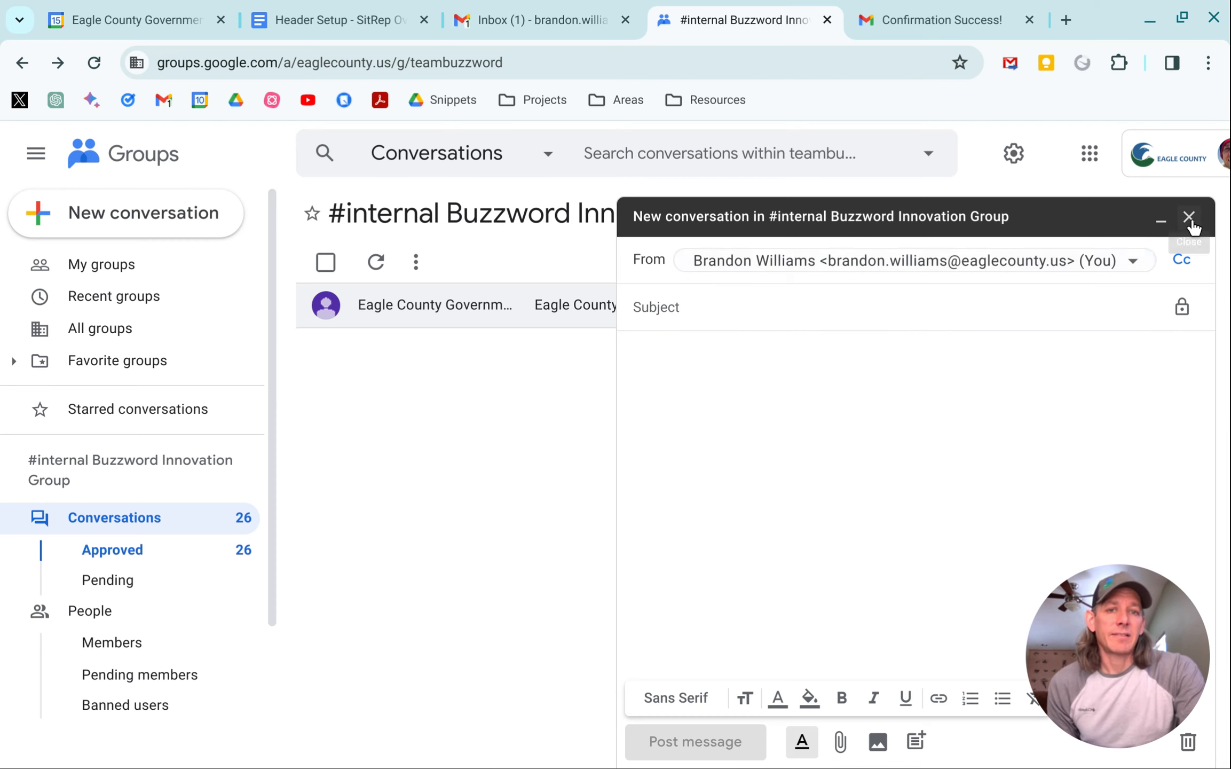
click(1190, 217)
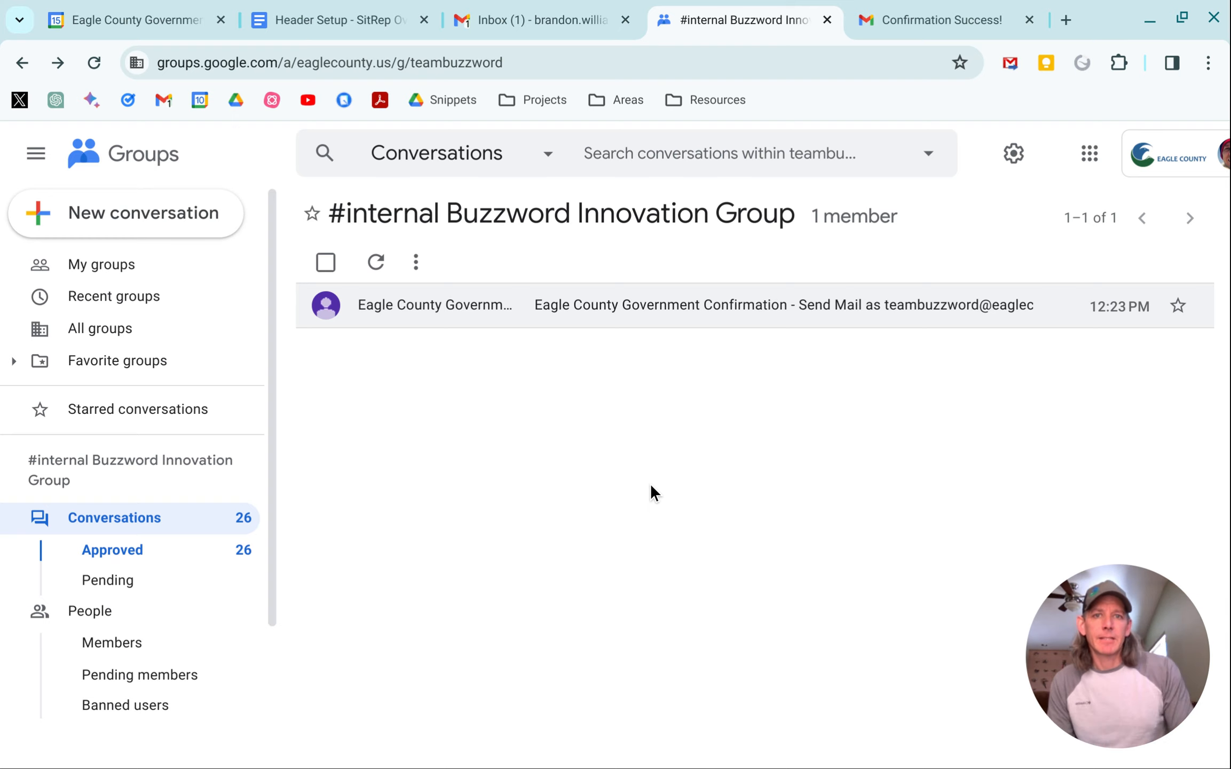
mouse_move(2, 417)
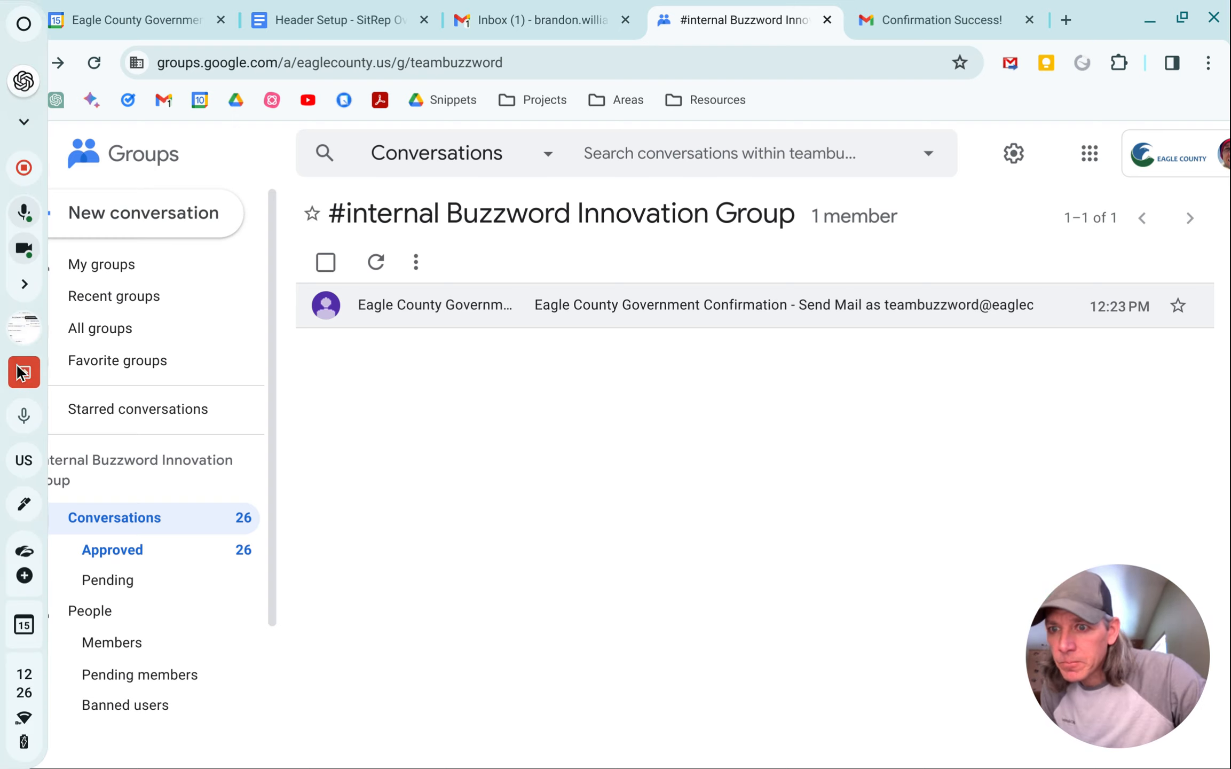